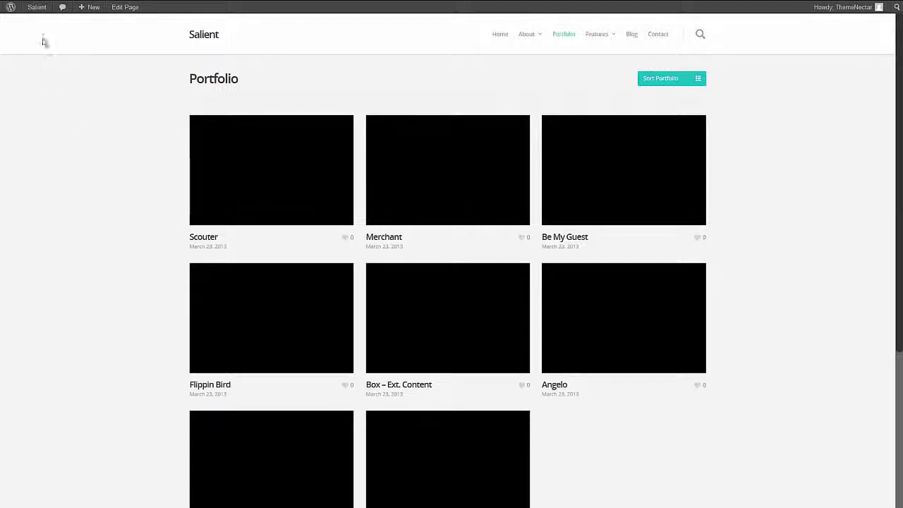
From the dashboard's Portfolio menu, start a new portfolio item with Add New
{"action": "left_click", "coordinate": [33, 20]}
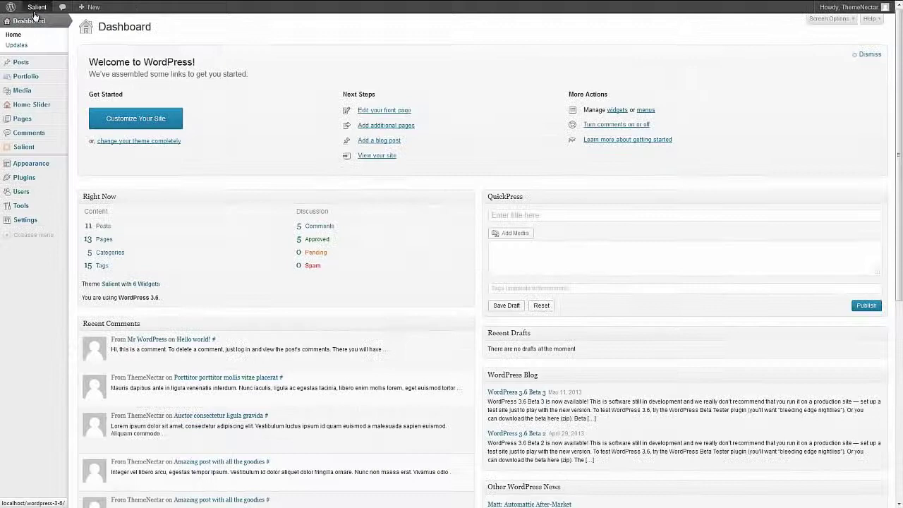
{"action": "mouse_move", "coordinate": [35, 79]}
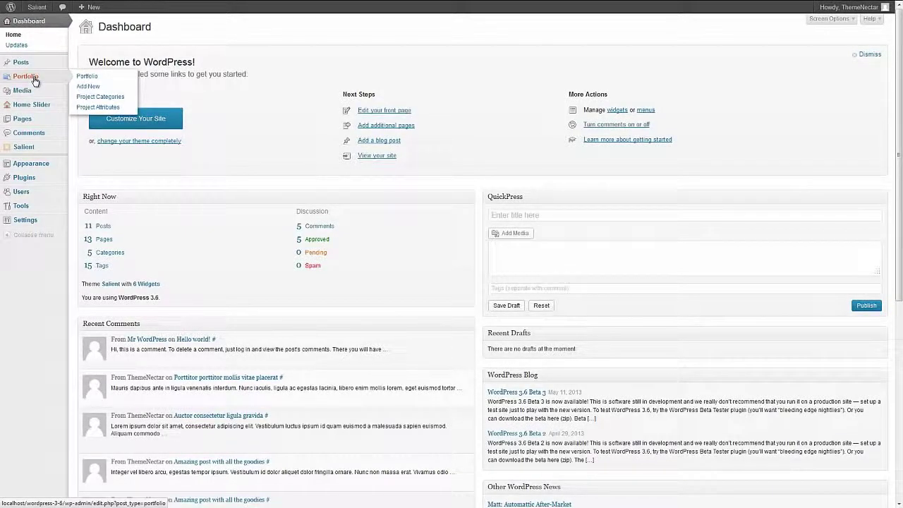
{"action": "left_click", "coordinate": [35, 79]}
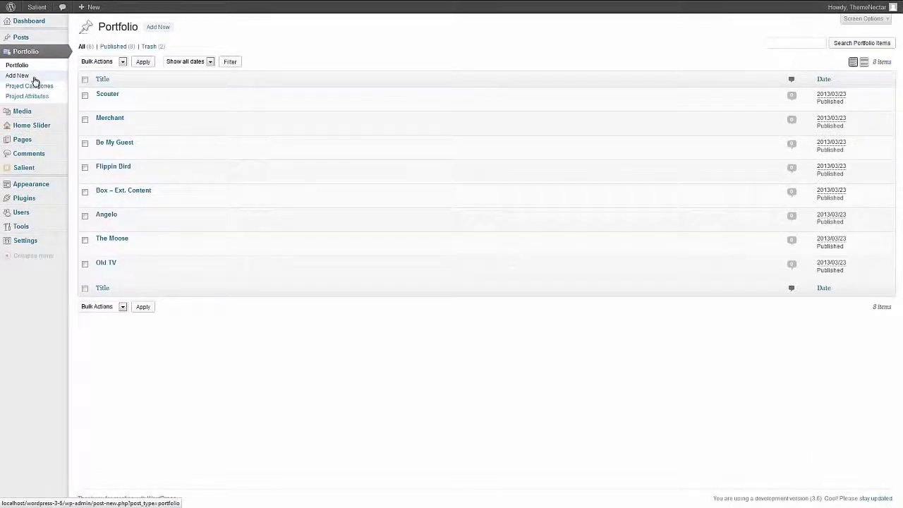
{"action": "left_click", "coordinate": [154, 33]}
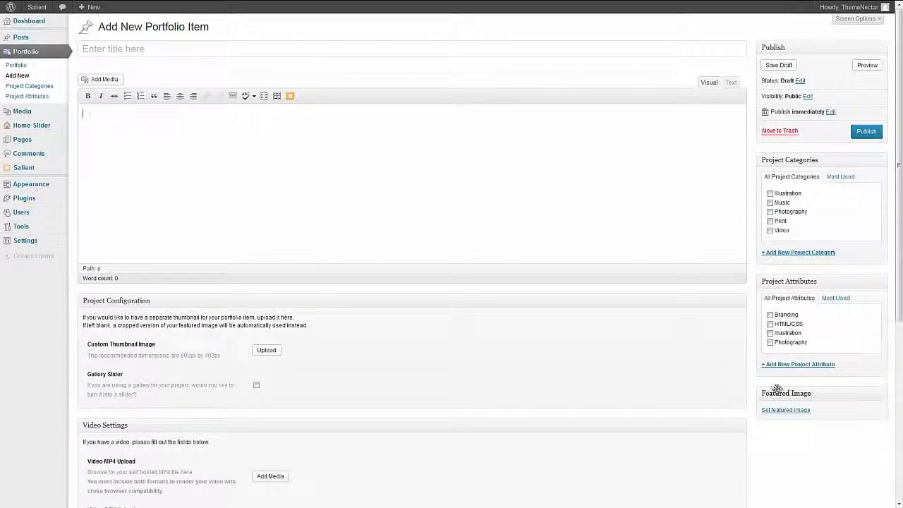
Title the item 'Random title' and paste the lorem ipsum paragraph into the body
{"action": "left_click", "coordinate": [186, 46]}
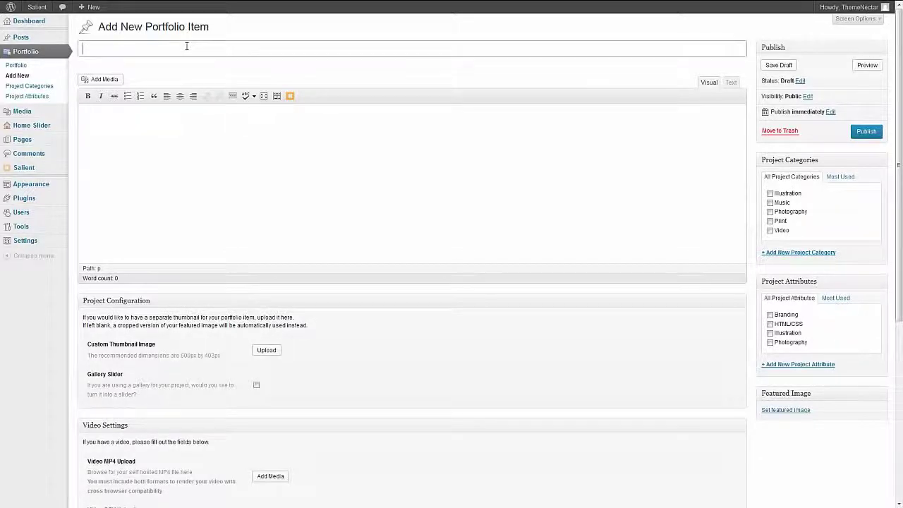
{"action": "type", "text": "Random title"}
{"action": "left_click", "coordinate": [153, 172]}
{"action": "type", "text": "Lorem ipsum dolor sit amet, consectetur adipiscing elit. Nunc id sapien lorem. Quisque pharetra, nisi non faucibus scelerisque, diam leo faucibus lectus, nec faucibus lectus enim eu risus. Lorem ipsum dolor sit amet, consectetur adipiscing elit. Ut et nibh massa, id consectetur nulla."}
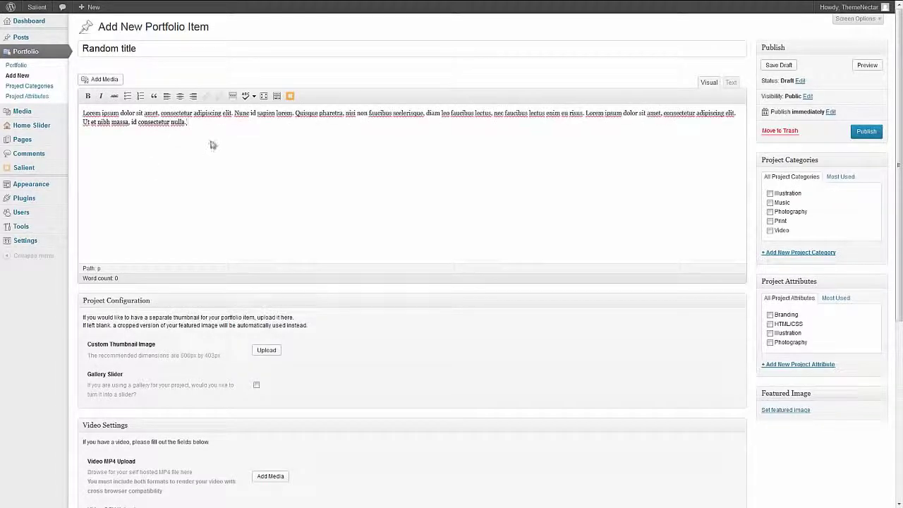
Tick the Illustration category and the HTML/CSS, Illustration and Branding attributes
{"action": "left_click", "coordinate": [769, 193]}
{"action": "left_click", "coordinate": [769, 324]}
{"action": "left_click", "coordinate": [769, 333]}
{"action": "left_click", "coordinate": [770, 314]}
{"action": "scroll", "coordinate": [776, 343], "scroll_direction": "down", "scroll_amount": 2}
{"action": "scroll", "coordinate": [778, 344], "scroll_direction": "up", "scroll_amount": 2}
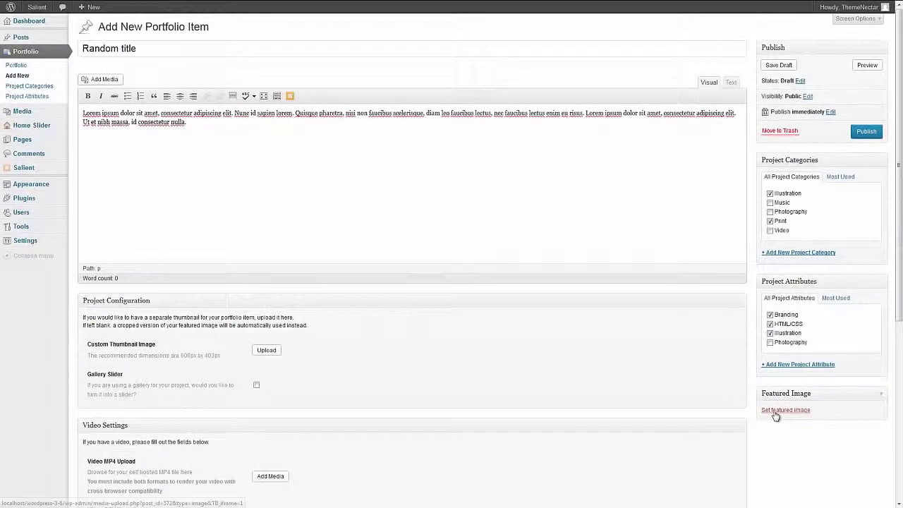
Set the moose picture as the featured image and publish the item
{"action": "left_click", "coordinate": [774, 409]}
{"action": "left_click", "coordinate": [129, 114]}
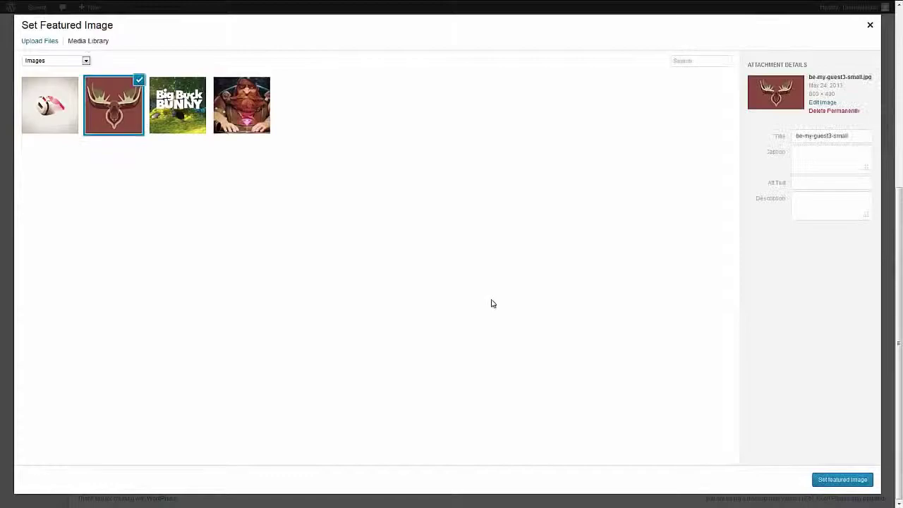
{"action": "left_click", "coordinate": [858, 477]}
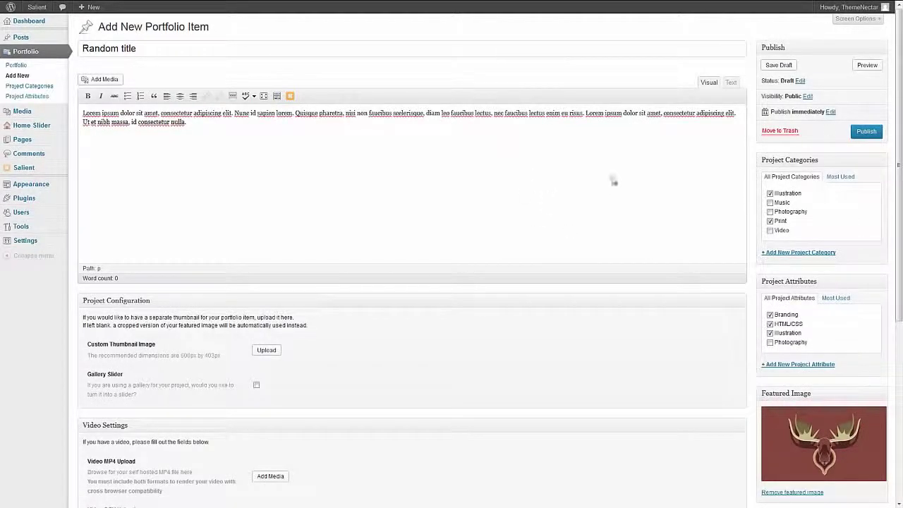
{"action": "left_click", "coordinate": [865, 133]}
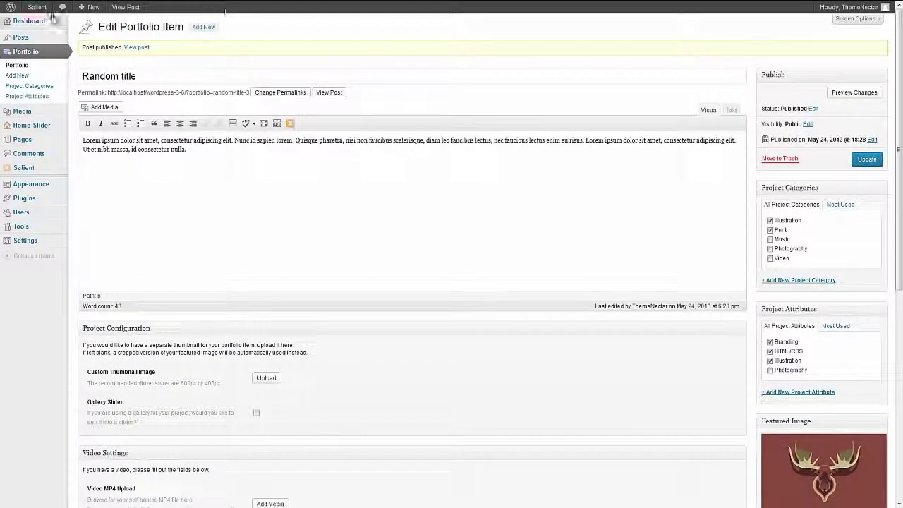
Visit the live site and open its Portfolio page
{"action": "mouse_move", "coordinate": [38, 8]}
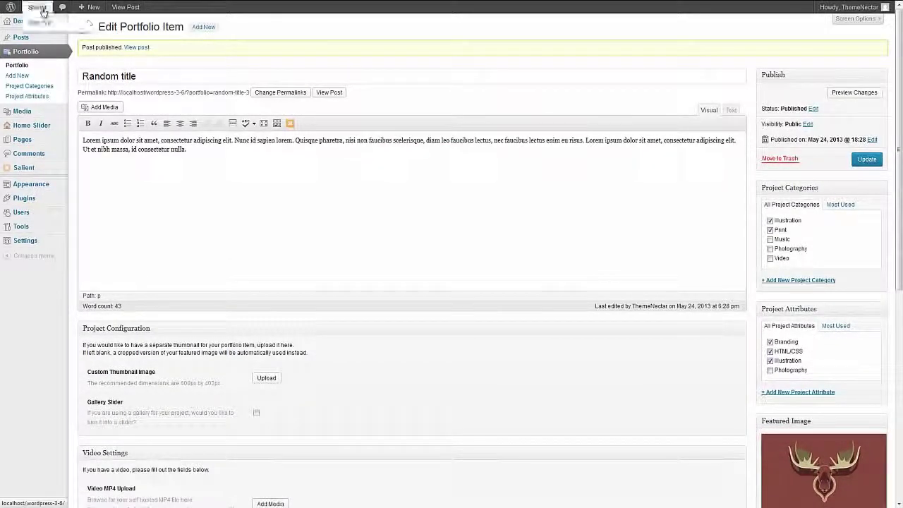
{"action": "left_click", "coordinate": [62, 22]}
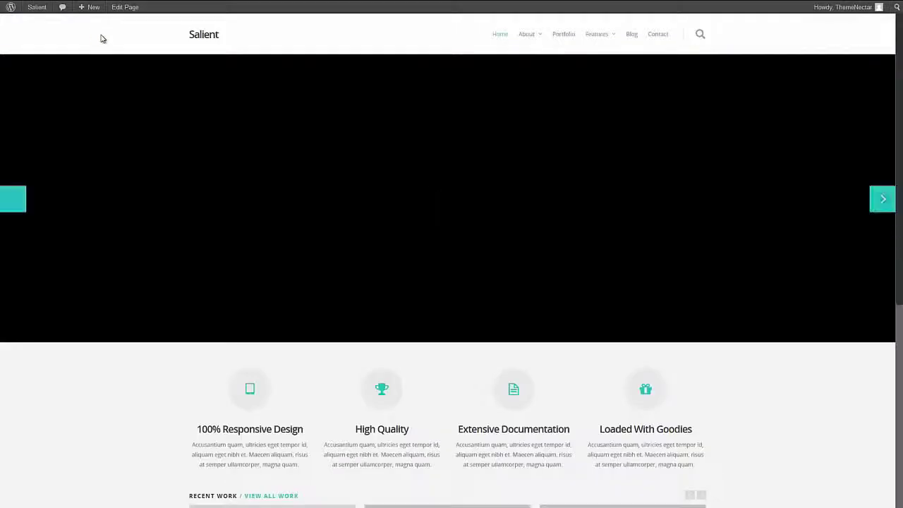
{"action": "left_click", "coordinate": [564, 35]}
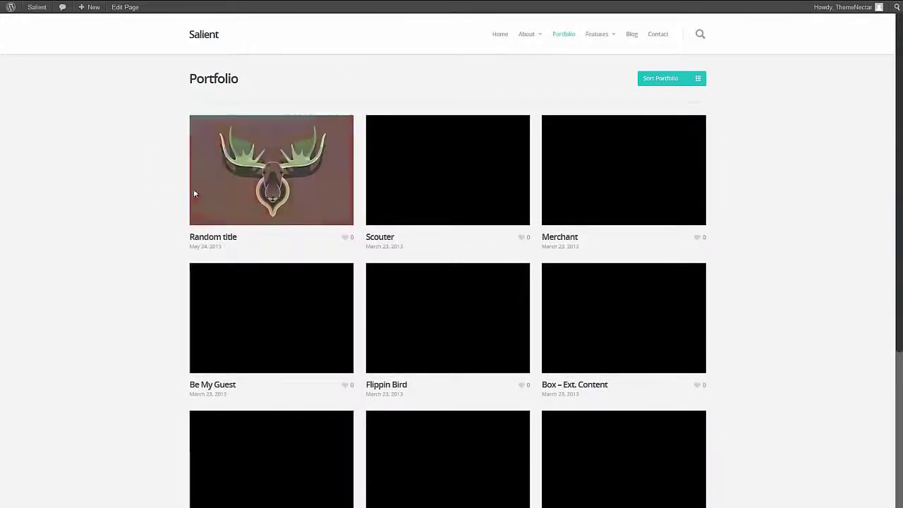
Filter the portfolio by Illustration, then Music, then show all projects again
{"action": "mouse_move", "coordinate": [648, 78]}
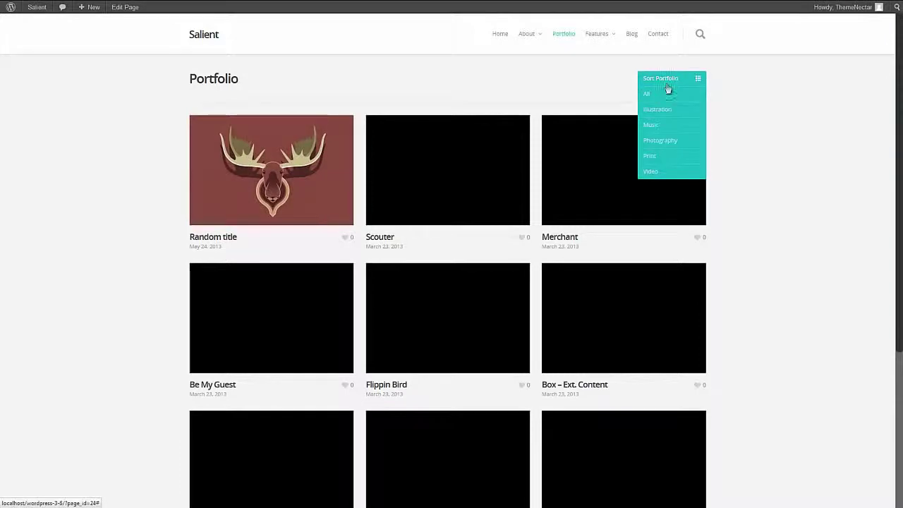
{"action": "left_click", "coordinate": [665, 111]}
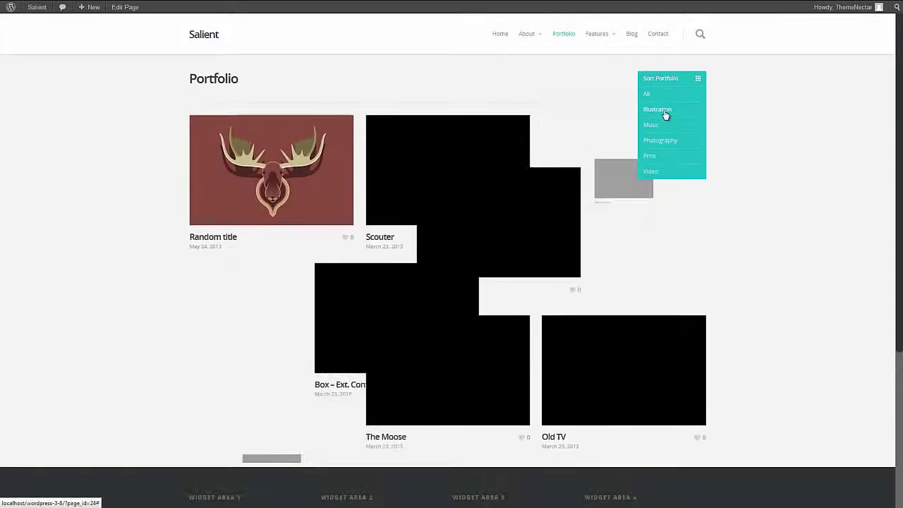
{"action": "left_click", "coordinate": [666, 125]}
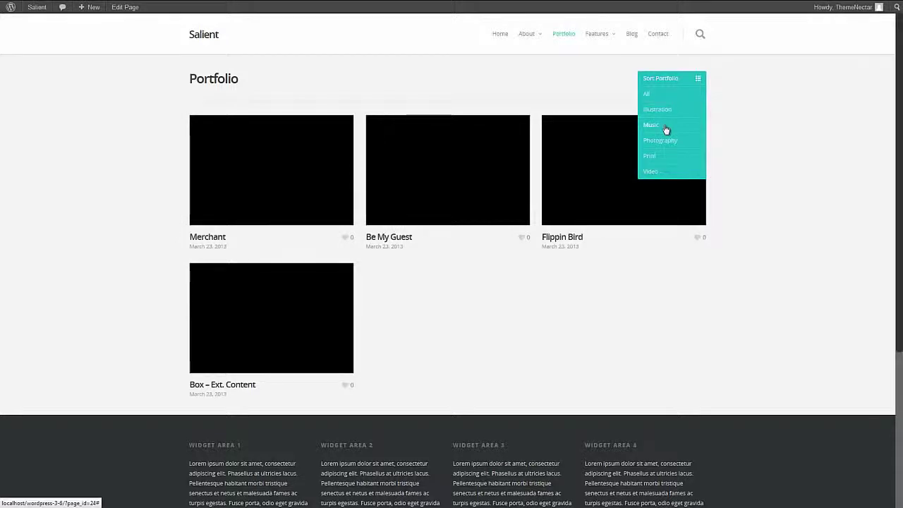
{"action": "left_click", "coordinate": [657, 94]}
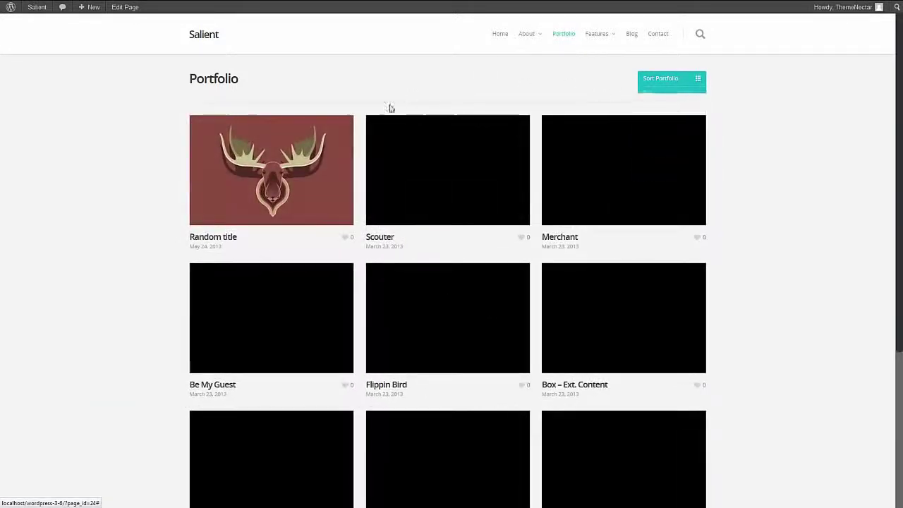
{"action": "mouse_move", "coordinate": [320, 134]}
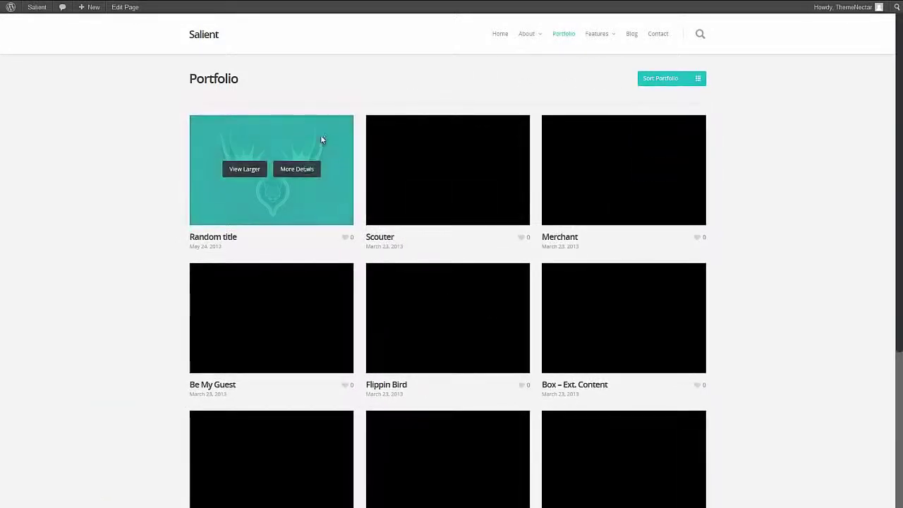
Open the Random title project's detail page and scroll through it
{"action": "left_click", "coordinate": [297, 173]}
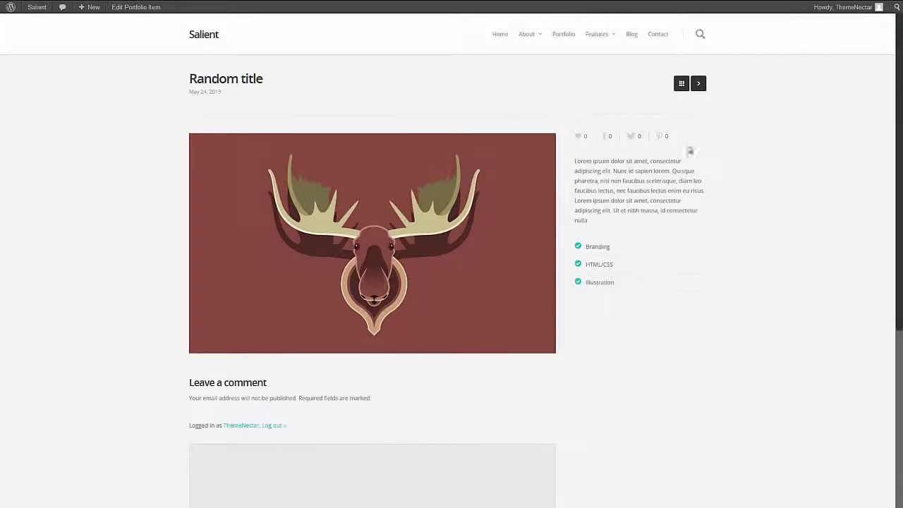
{"action": "scroll", "coordinate": [536, 147], "scroll_direction": "down", "scroll_amount": 2}
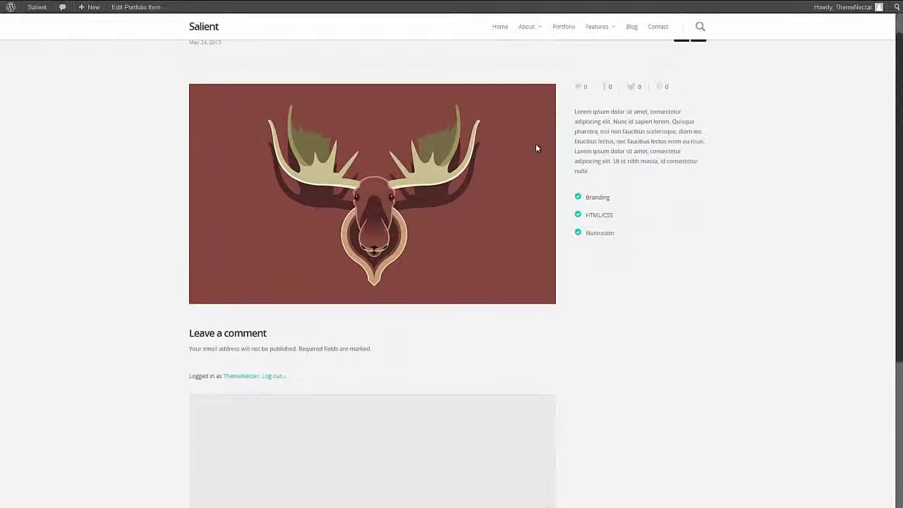
{"action": "scroll", "coordinate": [528, 155], "scroll_direction": "up", "scroll_amount": 2}
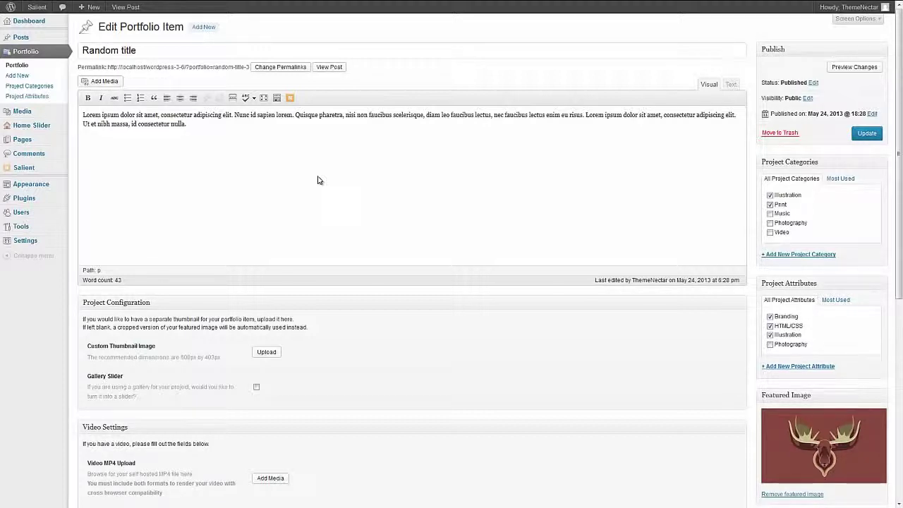
Create a project attribute named 'My Attribute' under Portfolio > Project Attributes
{"action": "left_click", "coordinate": [25, 97]}
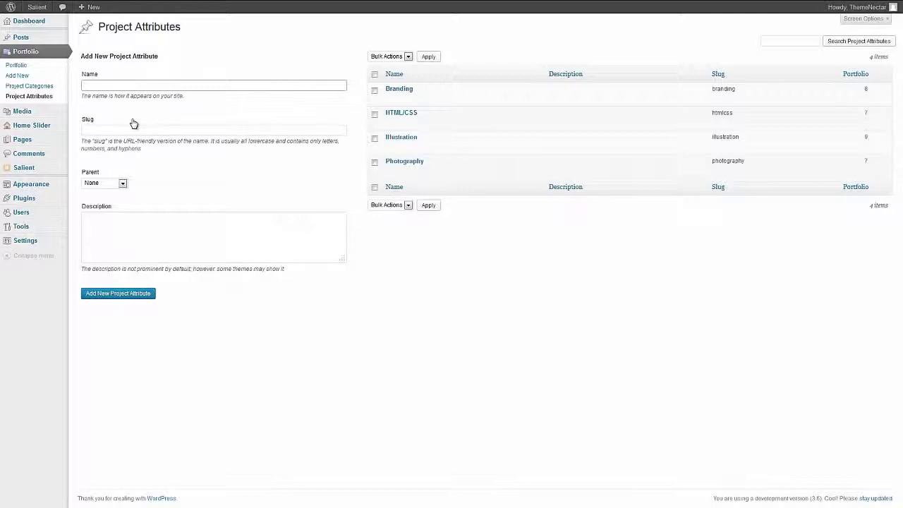
{"action": "type", "text": "My Attribute"}
{"action": "left_click", "coordinate": [131, 293]}
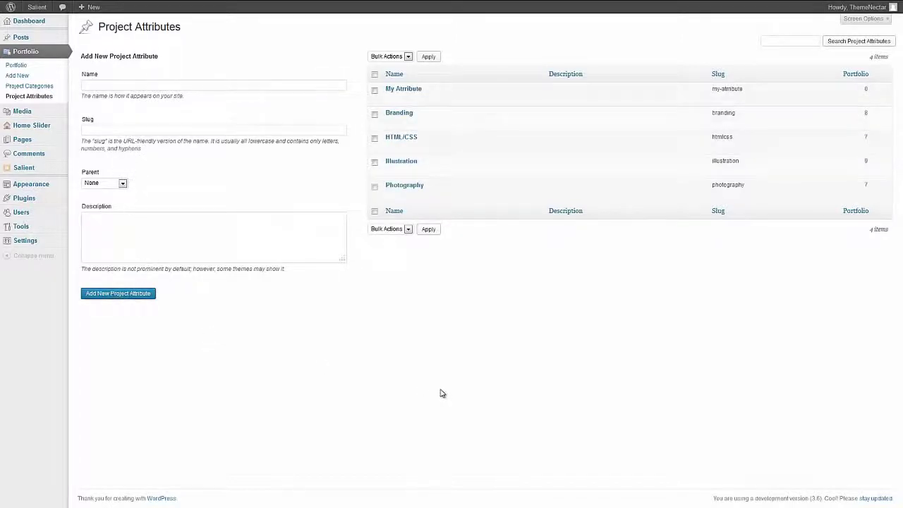
Assign My Attribute to the Random title item and update it
{"action": "left_click", "coordinate": [22, 67]}
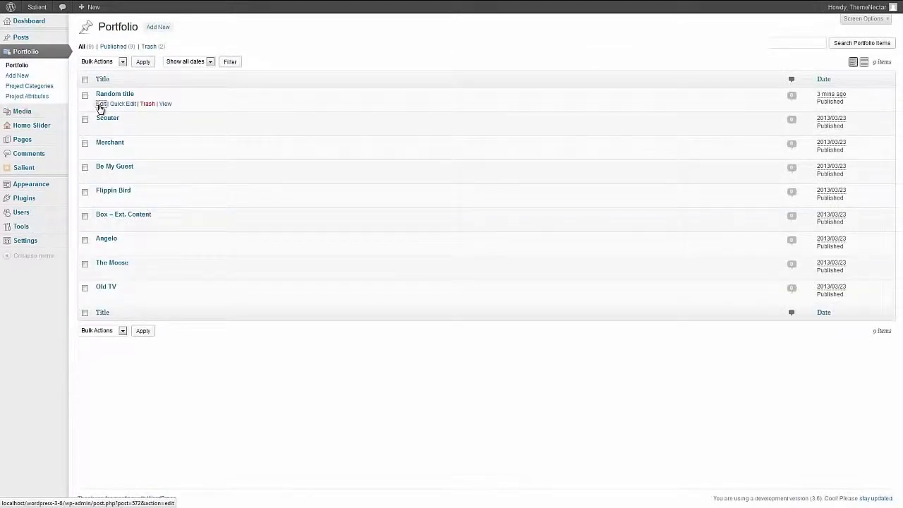
{"action": "left_click", "coordinate": [101, 104]}
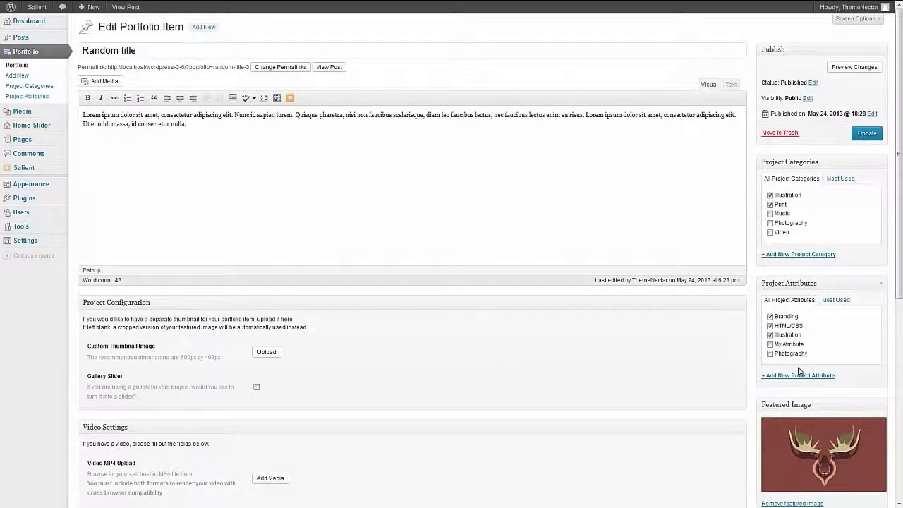
{"action": "left_click", "coordinate": [770, 345]}
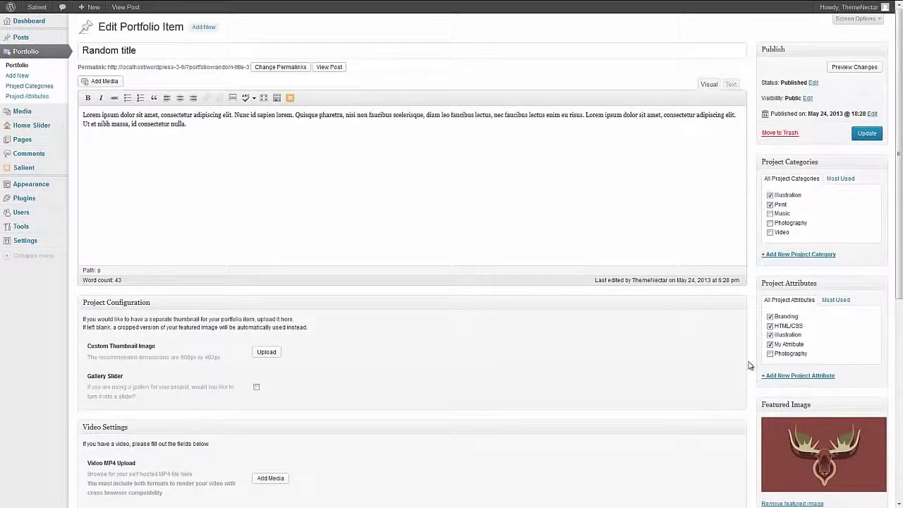
{"action": "left_click", "coordinate": [867, 133]}
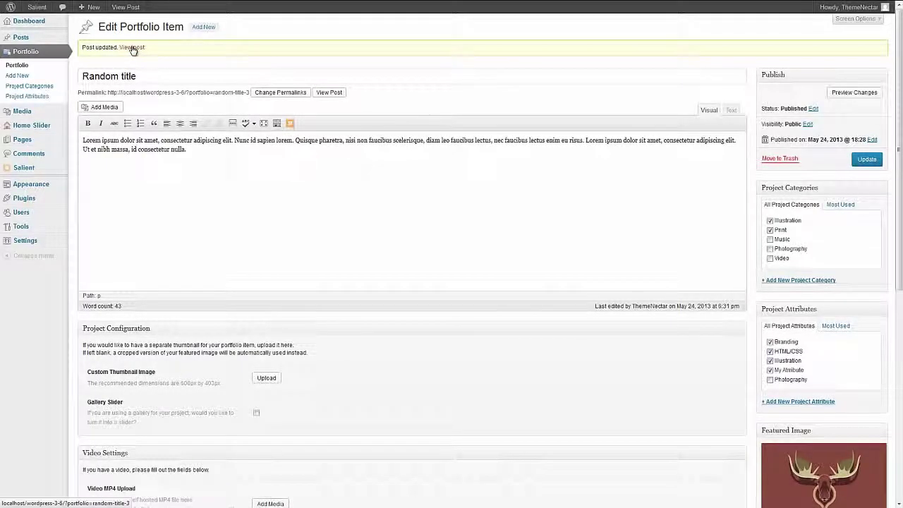
View the updated item on the site, then reopen it for editing
{"action": "left_click", "coordinate": [132, 48]}
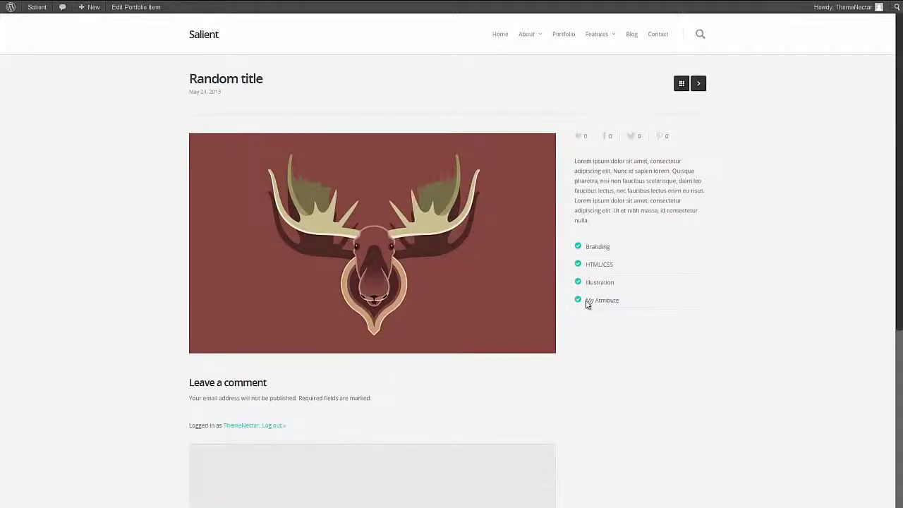
{"action": "left_click_drag", "start_coordinate": [586, 303], "coordinate": [637, 303]}
{"action": "left_click", "coordinate": [637, 303]}
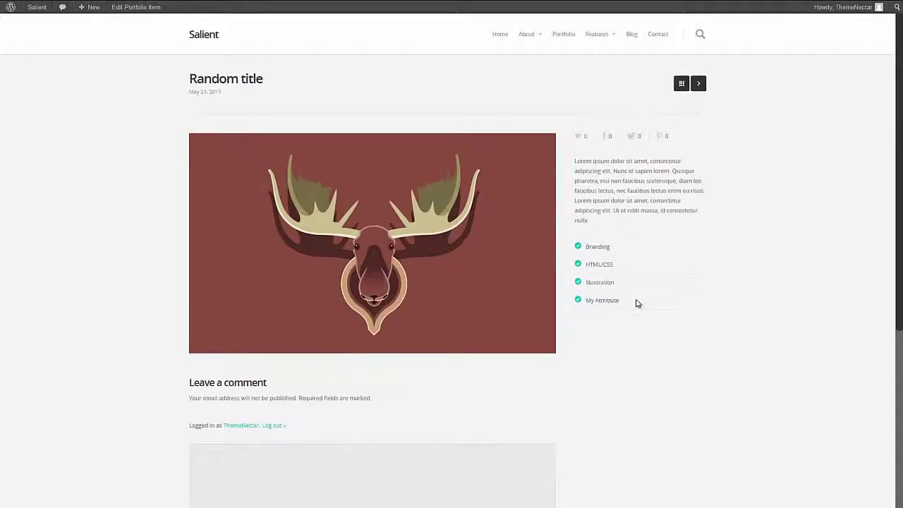
{"action": "left_click", "coordinate": [127, 9]}
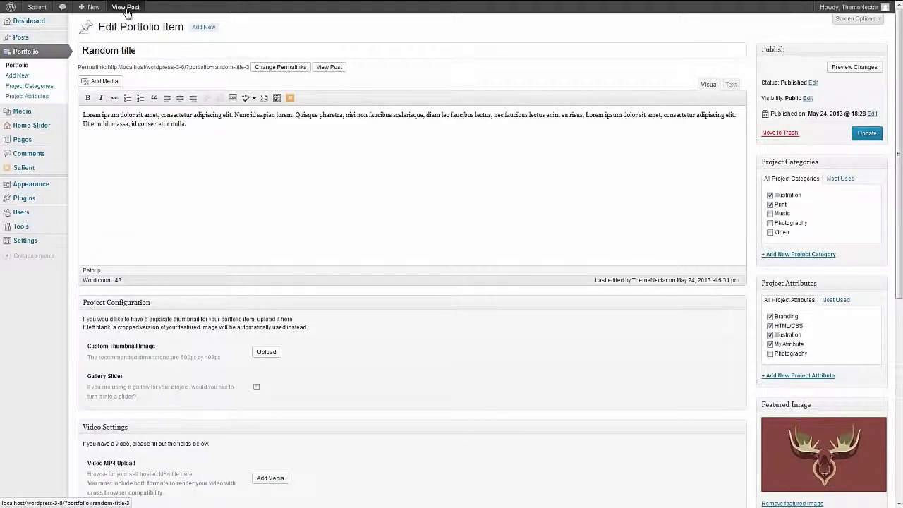
Insert a gallery of the scouter, moose, Big Buck Bunny and a fourth image, linked to media files
{"action": "left_click", "coordinate": [104, 82]}
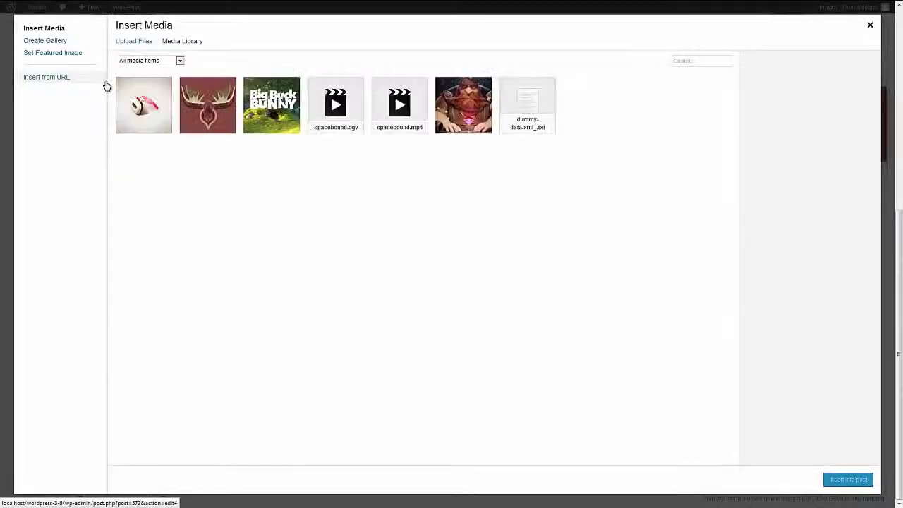
{"action": "left_click", "coordinate": [139, 106]}
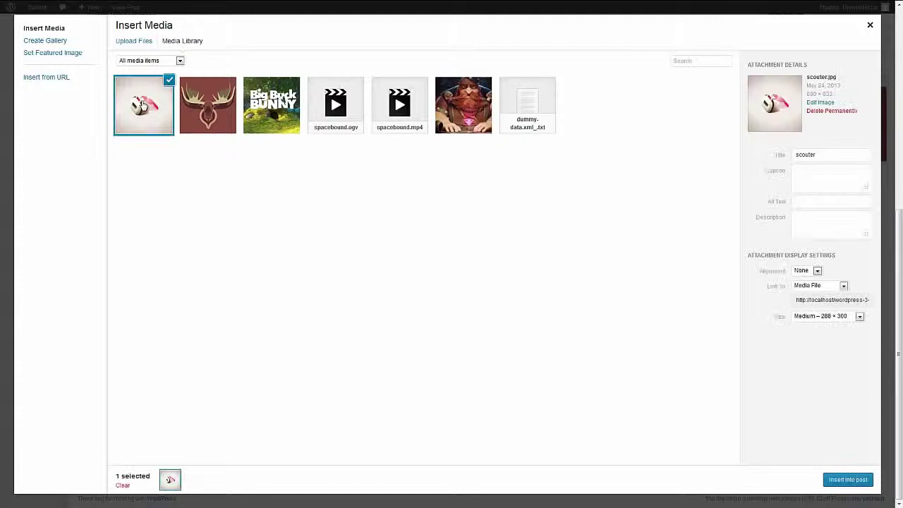
{"action": "left_click", "coordinate": [43, 41]}
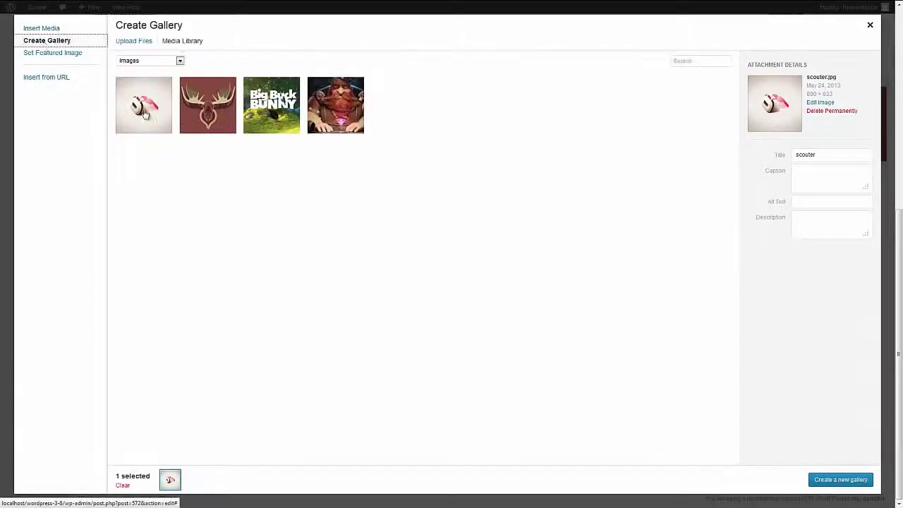
{"action": "left_click", "coordinate": [205, 118]}
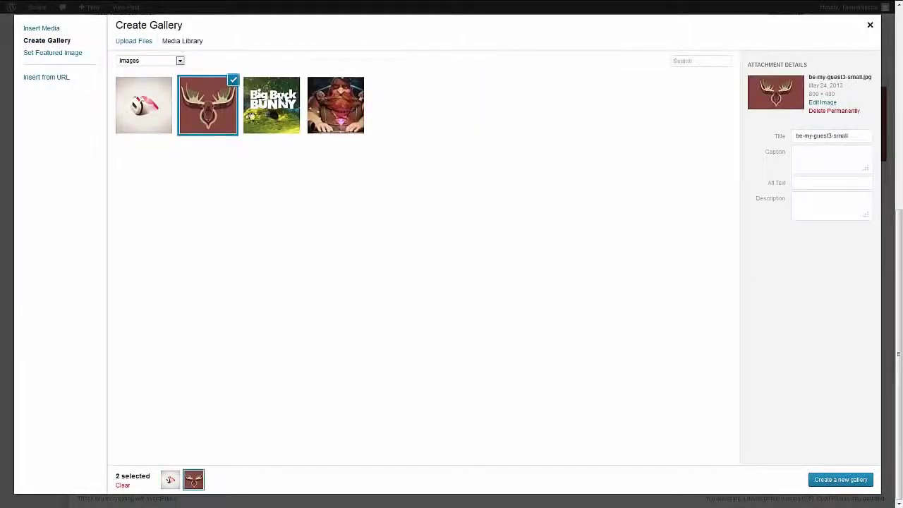
{"action": "left_click", "coordinate": [261, 115]}
{"action": "left_click", "coordinate": [330, 116]}
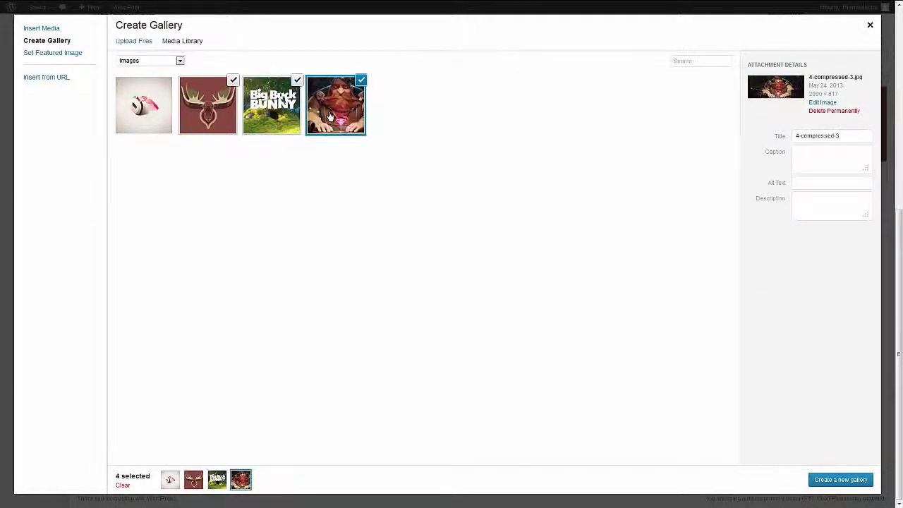
{"action": "left_click", "coordinate": [835, 479]}
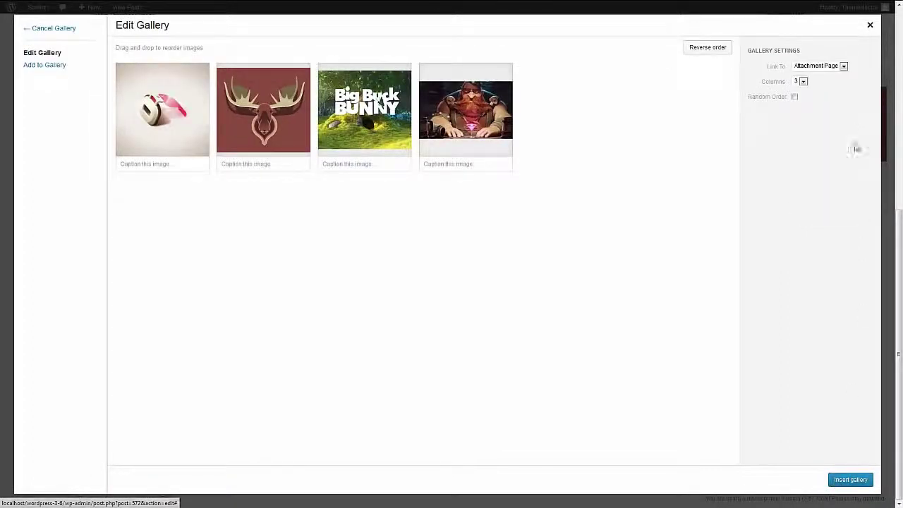
{"action": "left_click", "coordinate": [813, 65]}
{"action": "left_click", "coordinate": [812, 88]}
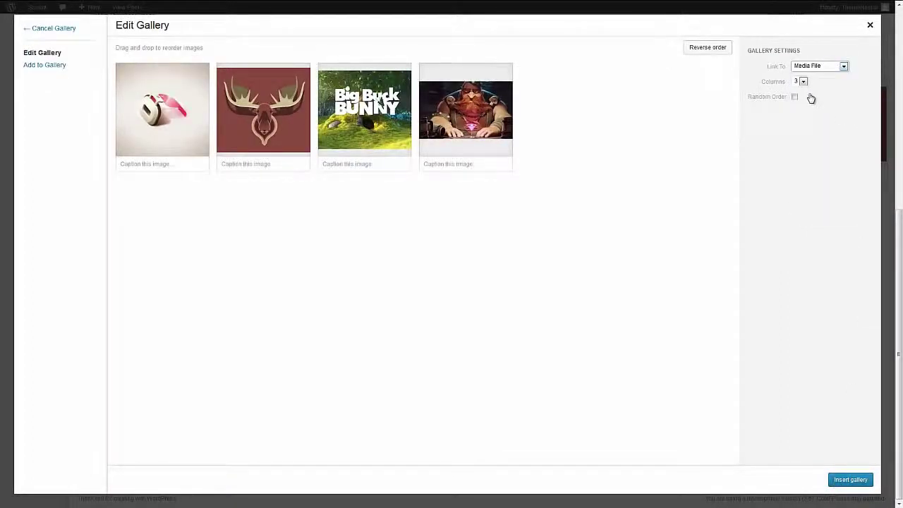
{"action": "left_click", "coordinate": [852, 478]}
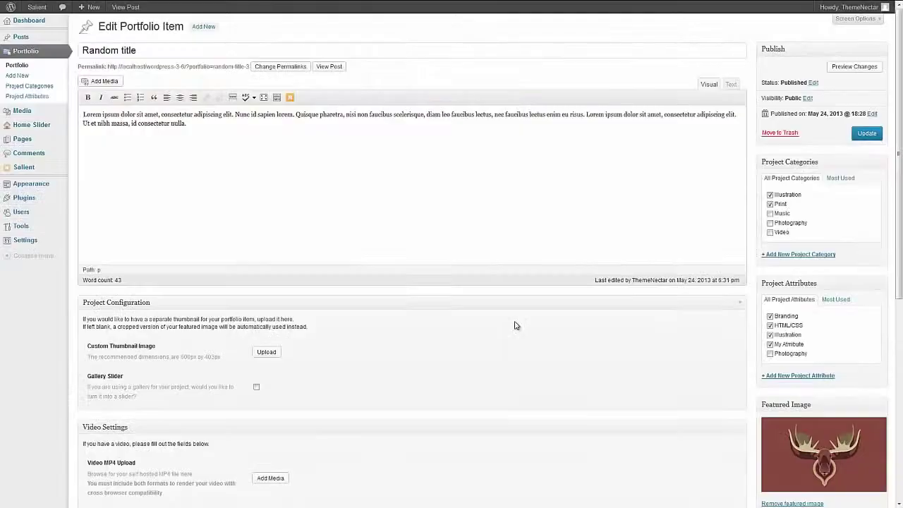
{"action": "left_click", "coordinate": [733, 85]}
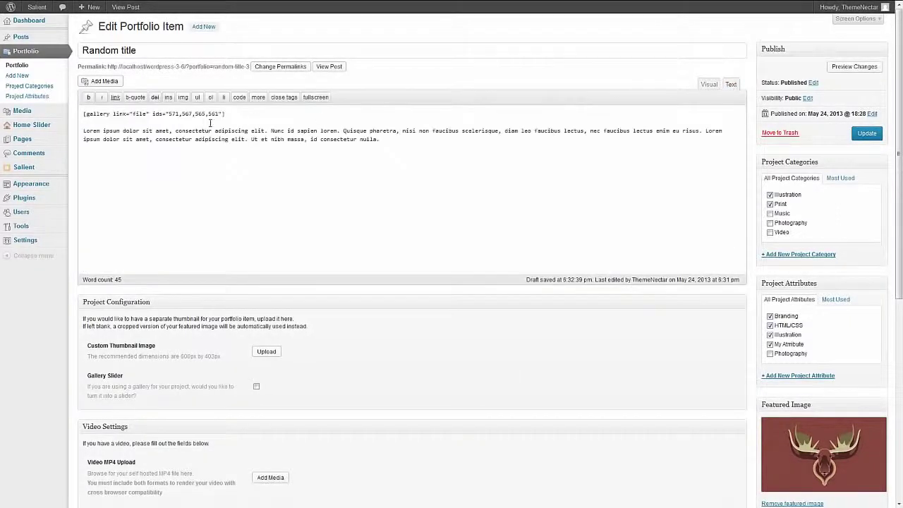
{"action": "left_click_drag", "start_coordinate": [92, 117], "coordinate": [214, 120]}
{"action": "left_click", "coordinate": [225, 119]}
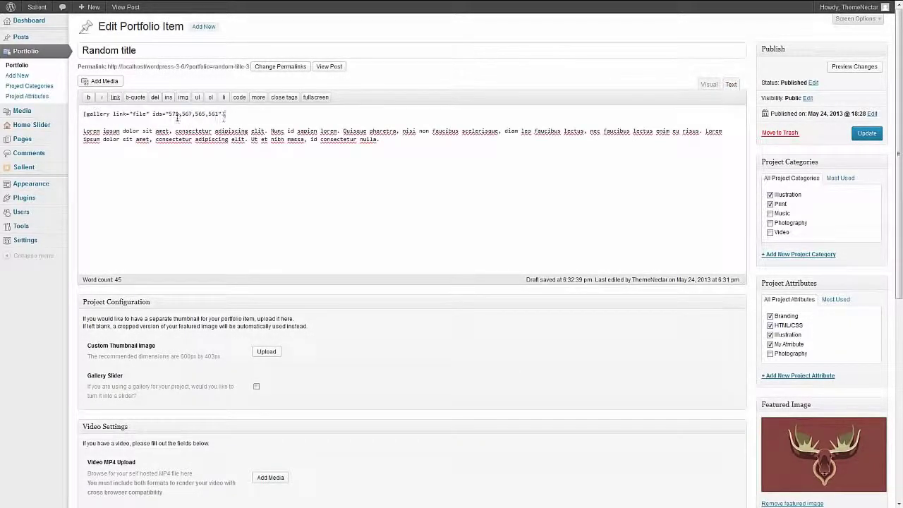
{"action": "left_click", "coordinate": [706, 86]}
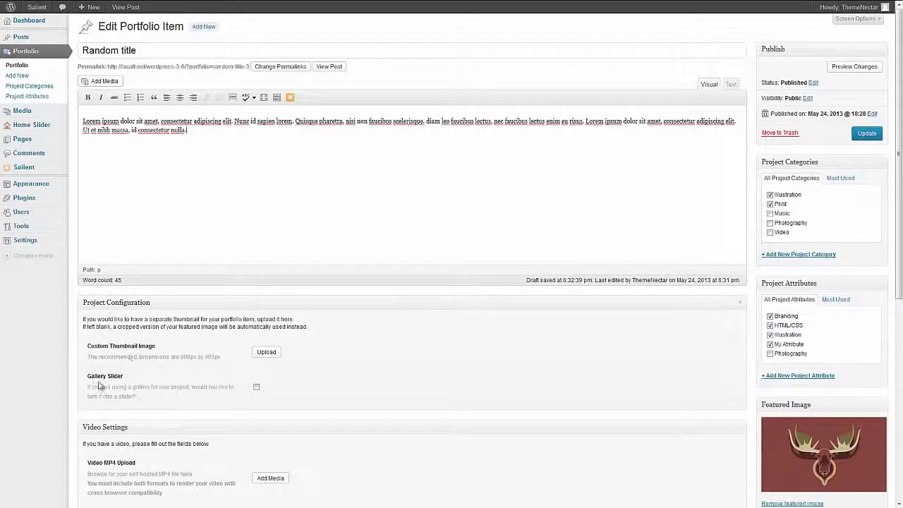
Enable Gallery Slider, update the item, and view the live page
{"action": "left_click_drag", "start_coordinate": [86, 376], "coordinate": [288, 402]}
{"action": "left_click", "coordinate": [307, 384]}
{"action": "left_click", "coordinate": [256, 388]}
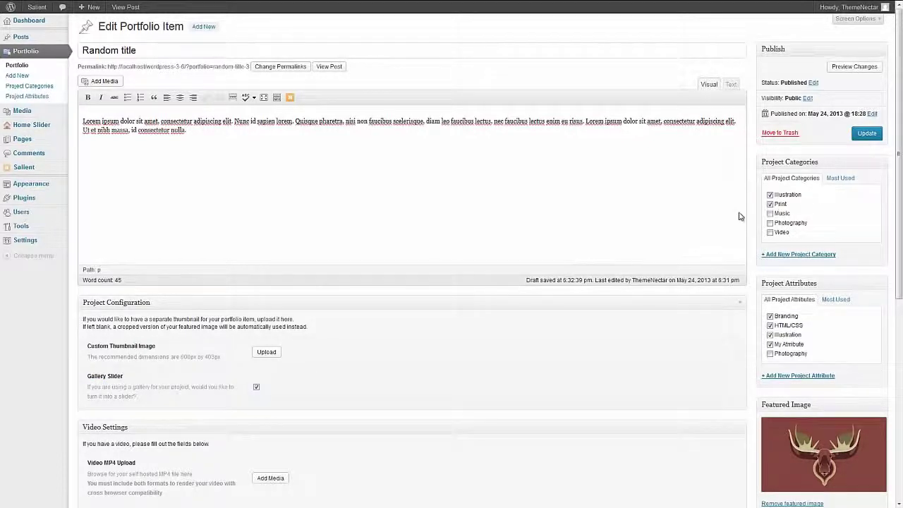
{"action": "left_click", "coordinate": [865, 134]}
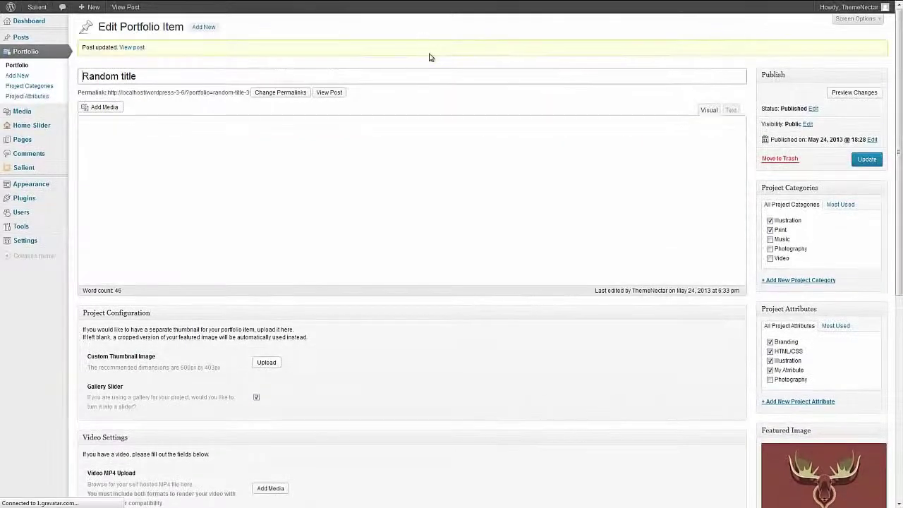
{"action": "left_click", "coordinate": [130, 8]}
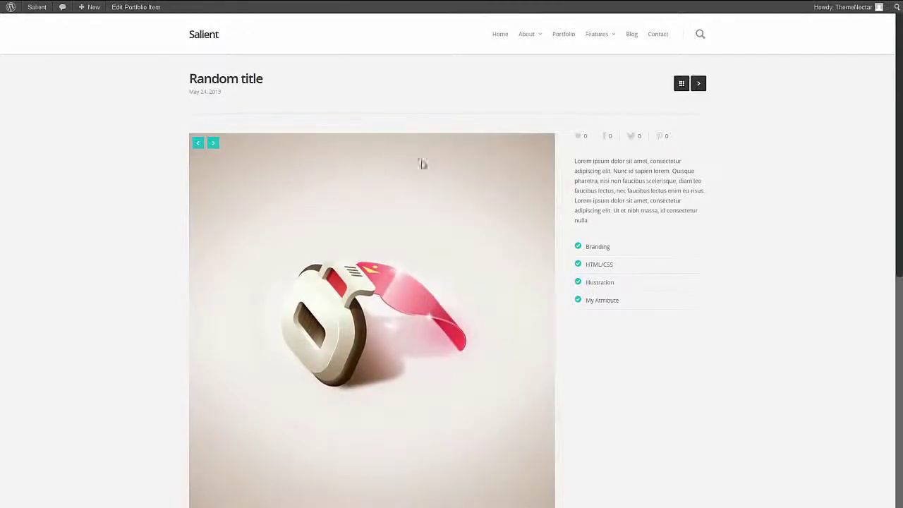
Advance the slider to the moose and Big Buck Bunny slides, then reopen Random title for editing
{"action": "left_click", "coordinate": [215, 144]}
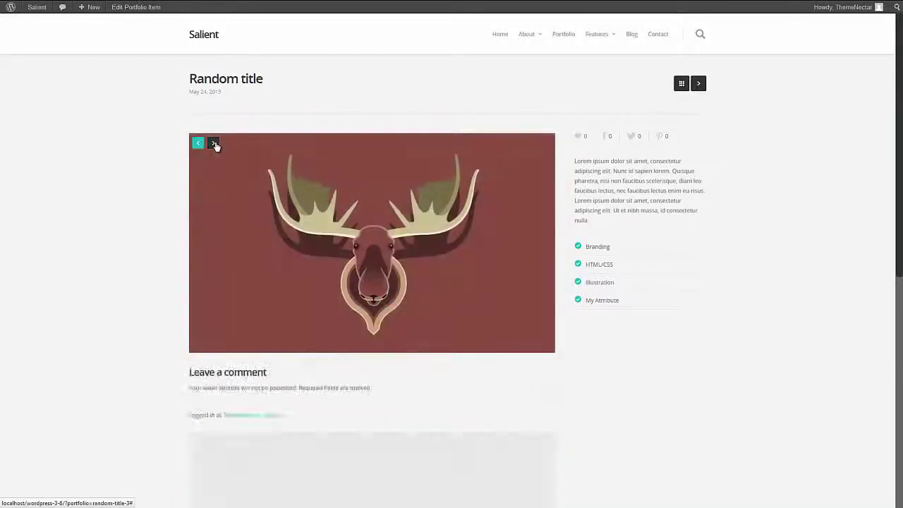
{"action": "left_click", "coordinate": [215, 144]}
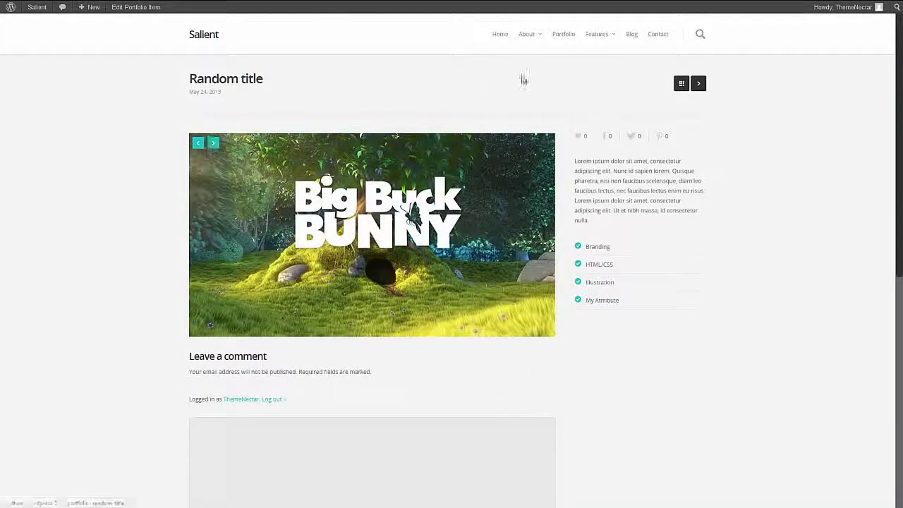
{"action": "left_click", "coordinate": [573, 39]}
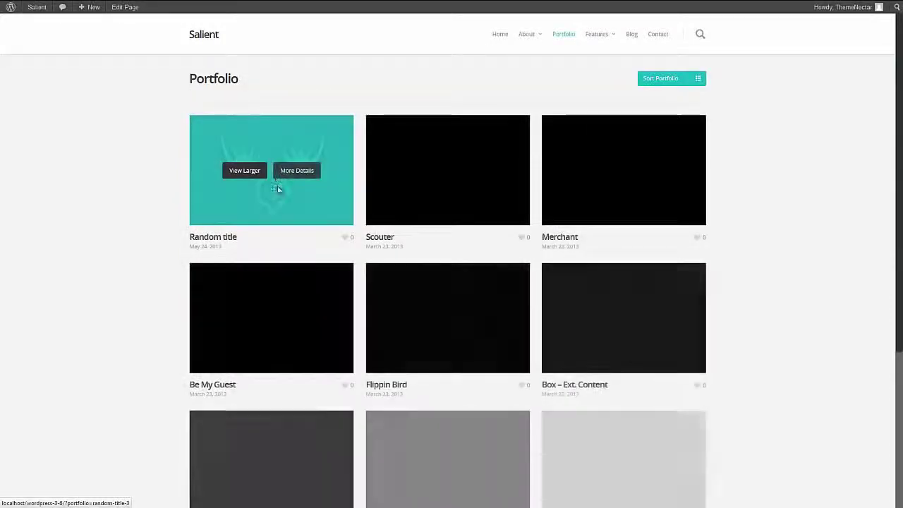
{"action": "left_click", "coordinate": [296, 173]}
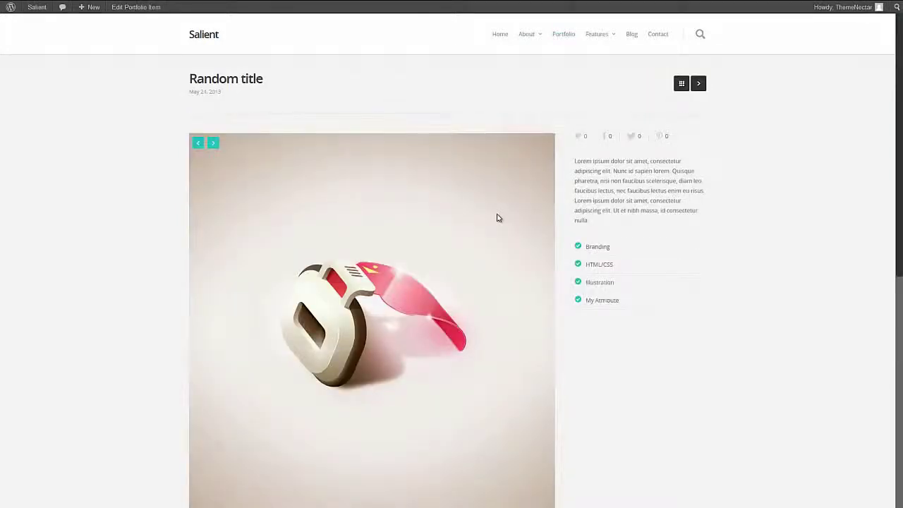
{"action": "left_click", "coordinate": [139, 10]}
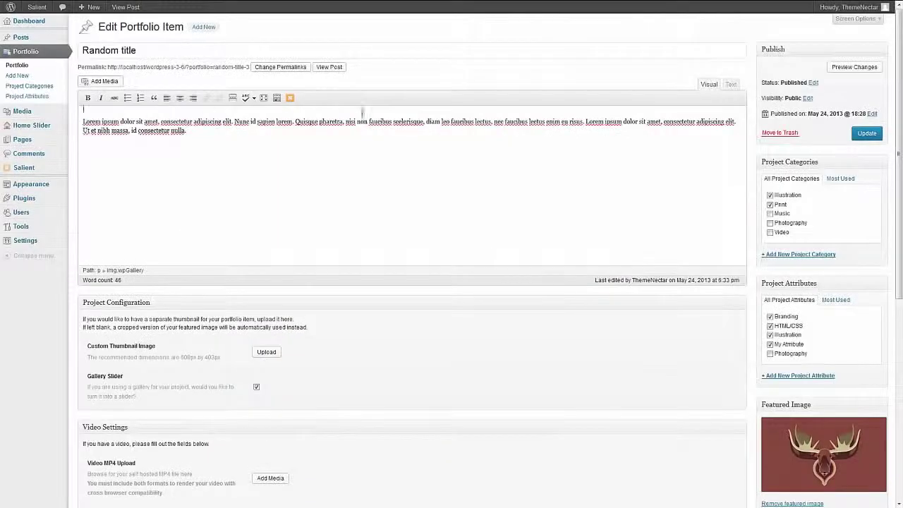
Delete the gallery shortcode from the content in the Text view
{"action": "left_click", "coordinate": [731, 85]}
{"action": "left_click_drag", "start_coordinate": [227, 115], "coordinate": [14, 117]}
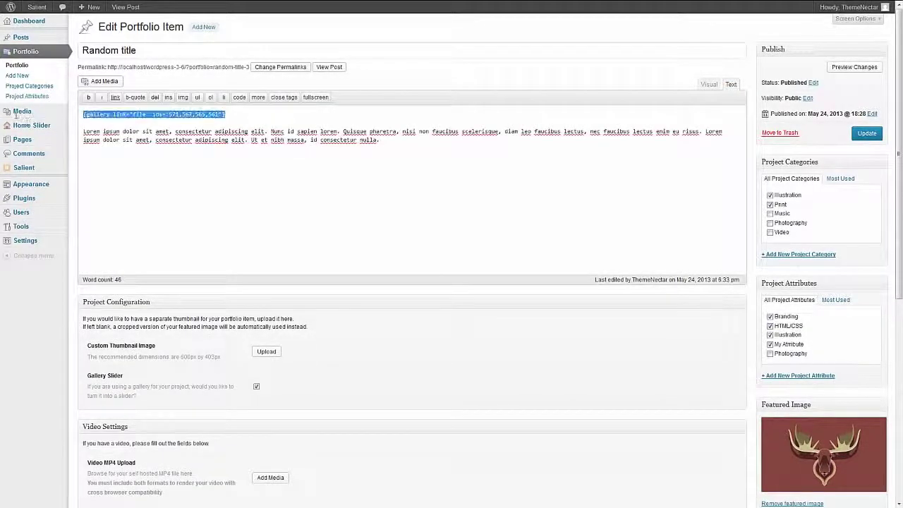
{"action": "key", "text": "BackSpace"}
Untick Gallery Slider, update the item, and view the live page
{"action": "left_click", "coordinate": [256, 386]}
{"action": "scroll", "coordinate": [269, 381], "scroll_direction": "down", "scroll_amount": 4}
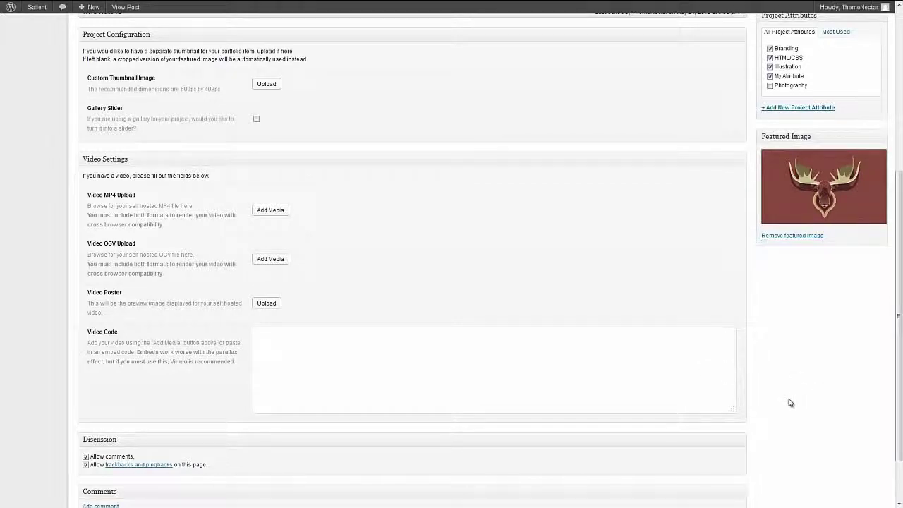
{"action": "scroll", "coordinate": [780, 395], "scroll_direction": "up", "scroll_amount": 4}
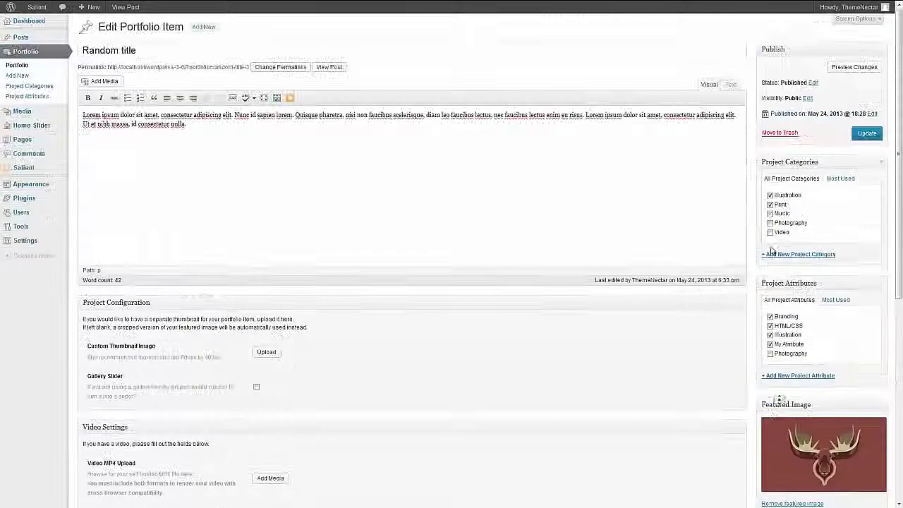
{"action": "left_click", "coordinate": [867, 134]}
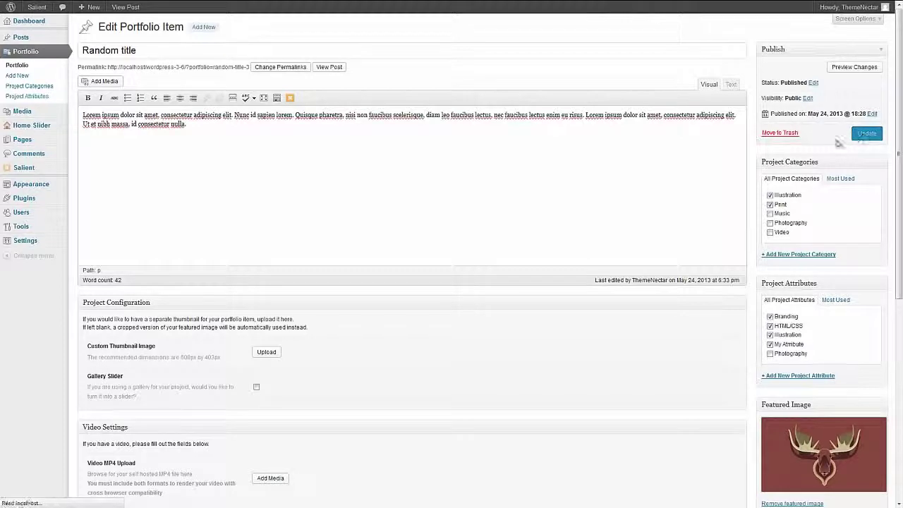
{"action": "left_click", "coordinate": [117, 8]}
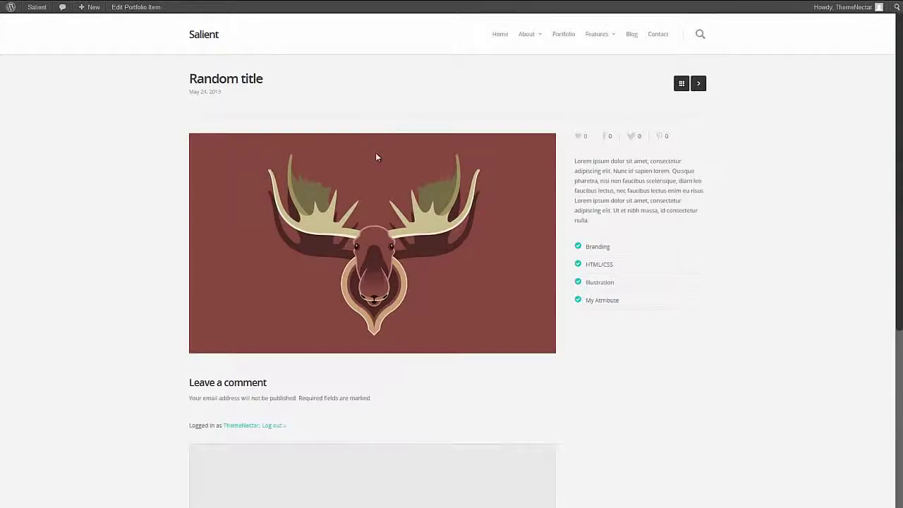
Review the live Random title page, then go back to editing the portfolio item
{"action": "scroll", "coordinate": [375, 155], "scroll_direction": "down", "scroll_amount": 1}
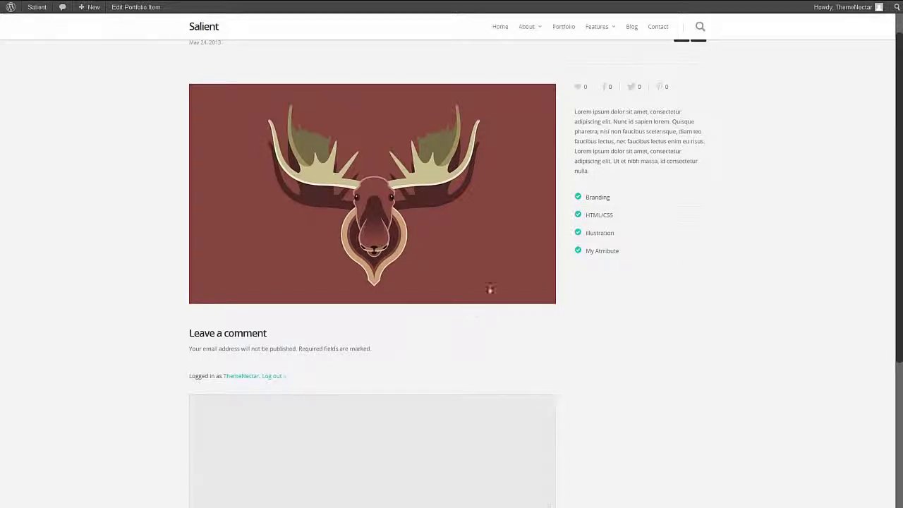
{"action": "left_click_drag", "start_coordinate": [601, 122], "coordinate": [625, 142]}
{"action": "left_click", "coordinate": [622, 154]}
{"action": "scroll", "coordinate": [622, 154], "scroll_direction": "up", "scroll_amount": 1}
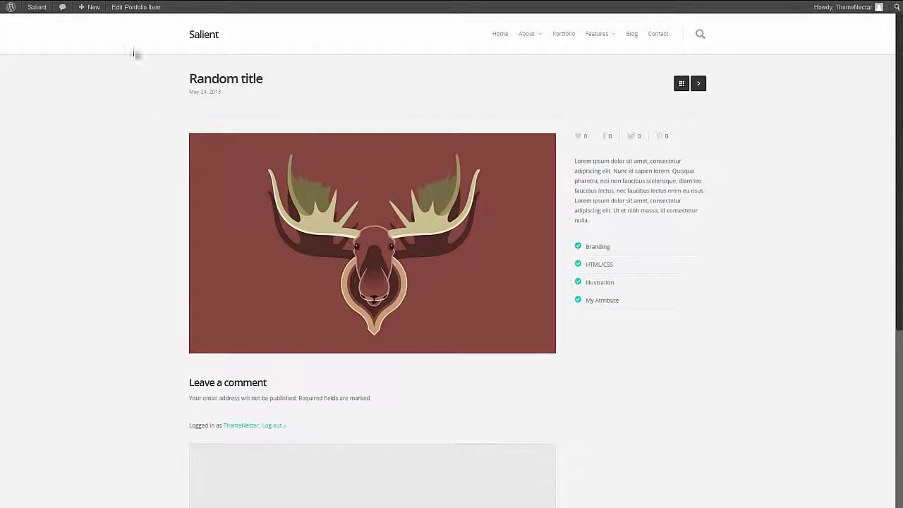
{"action": "left_click", "coordinate": [133, 9]}
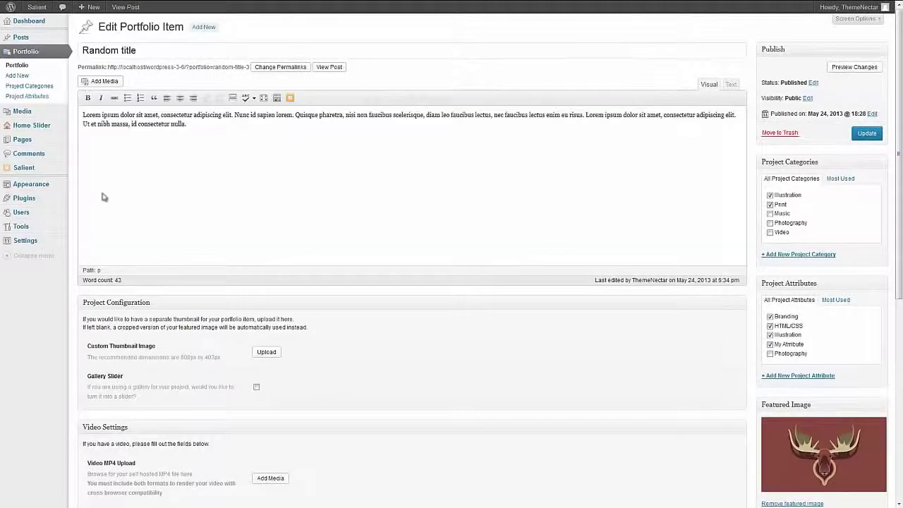
In Salient Portfolio Options, switch Extra Content Editor and Portfolio Sidebar Follow on Scroll ON and save
{"action": "mouse_move", "coordinate": [25, 171]}
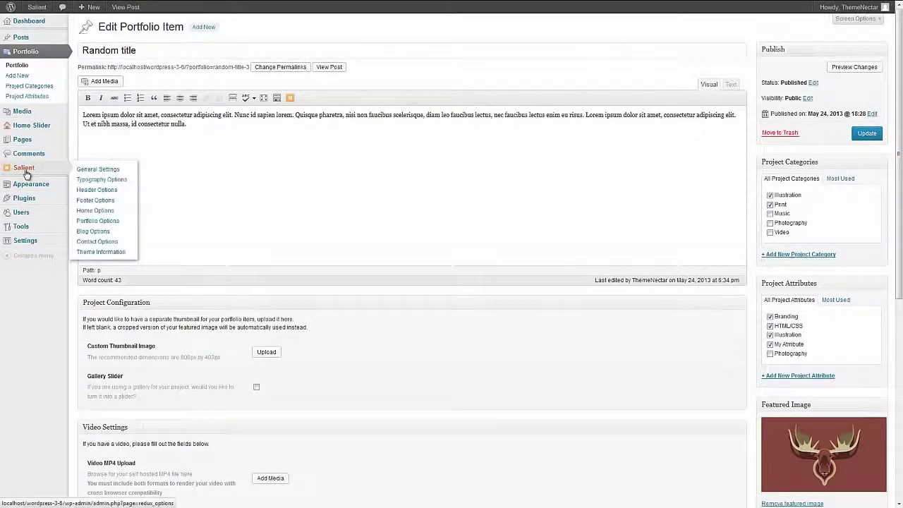
{"action": "left_click", "coordinate": [93, 221]}
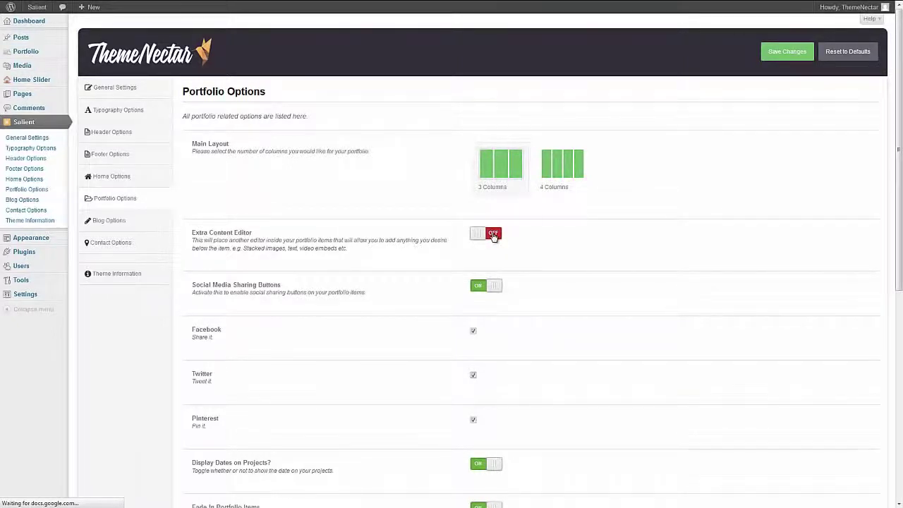
{"action": "left_click", "coordinate": [493, 235]}
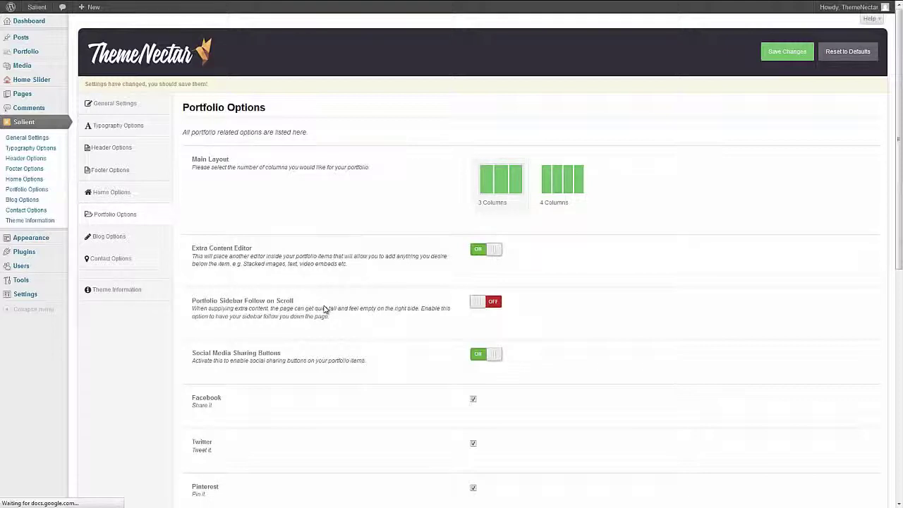
{"action": "left_click", "coordinate": [486, 303]}
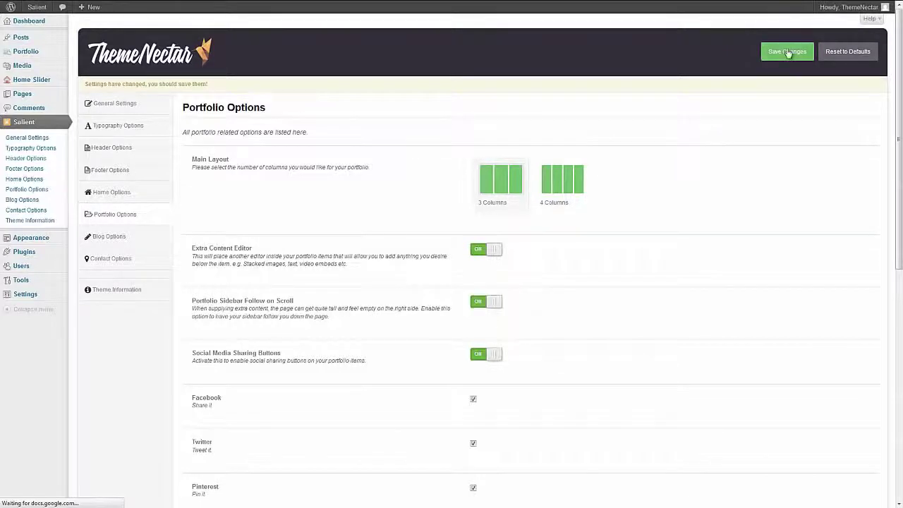
{"action": "left_click", "coordinate": [787, 52]}
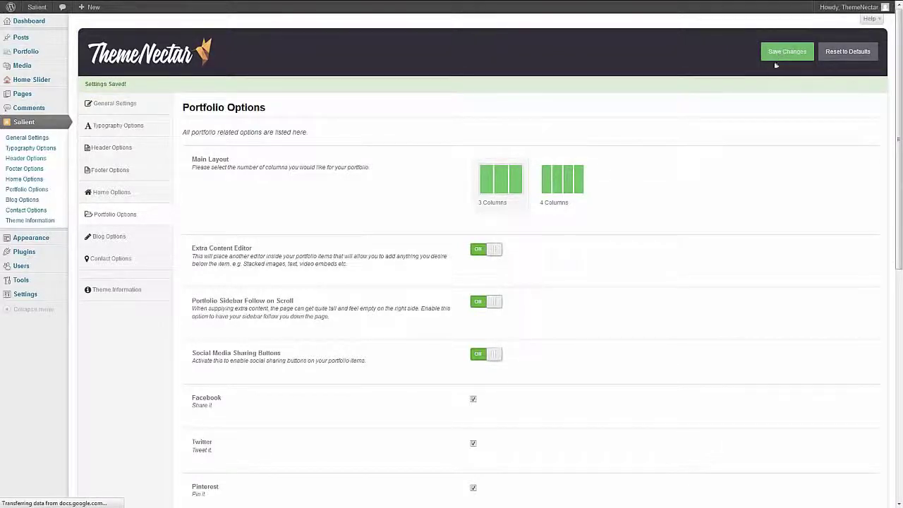
Open the 'Random title' portfolio item for editing from the Portfolio list
{"action": "left_click", "coordinate": [27, 52]}
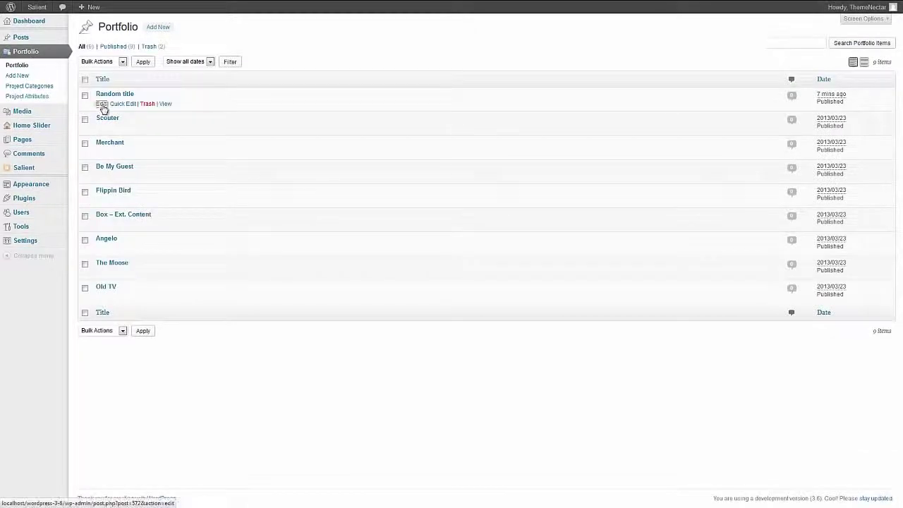
{"action": "left_click", "coordinate": [100, 105]}
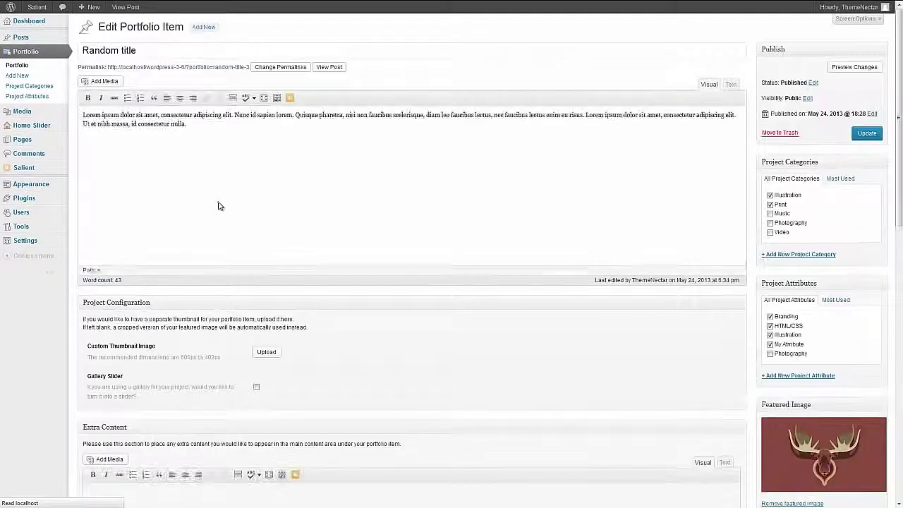
{"action": "scroll", "coordinate": [218, 201], "scroll_direction": "down", "scroll_amount": 3}
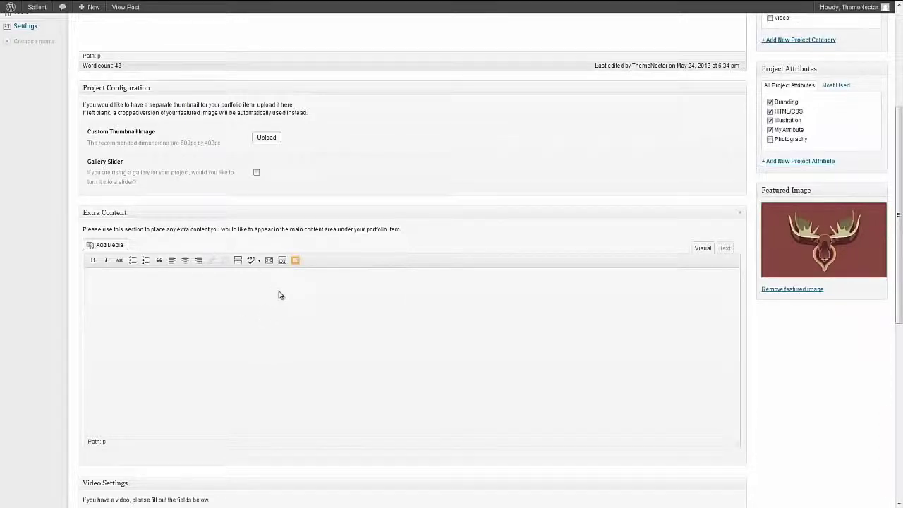
Insert scouter.jpg into the Extra Content editor and bring up the Nectar shortcode builder
{"action": "left_click", "coordinate": [114, 245]}
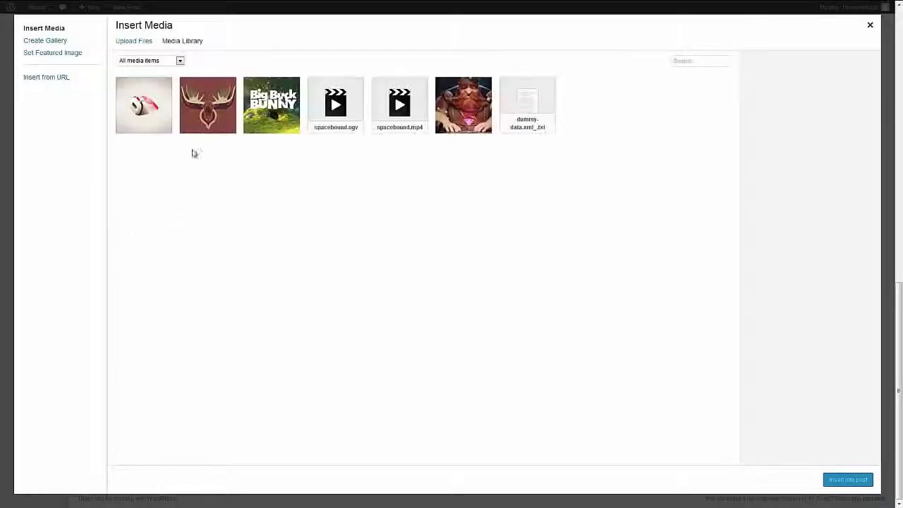
{"action": "left_click", "coordinate": [161, 113]}
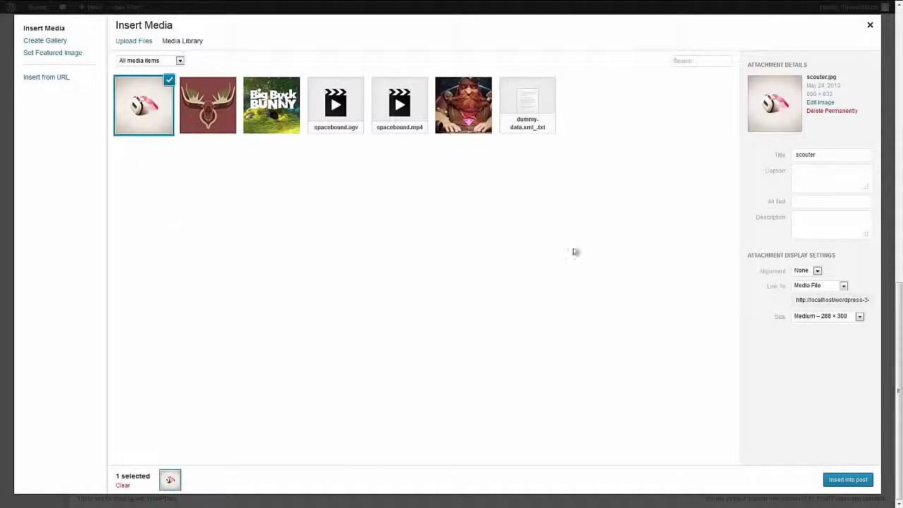
{"action": "left_click", "coordinate": [848, 479]}
{"action": "scroll", "coordinate": [441, 409], "scroll_direction": "down", "scroll_amount": 3}
{"action": "scroll", "coordinate": [485, 286], "scroll_direction": "down", "scroll_amount": 5}
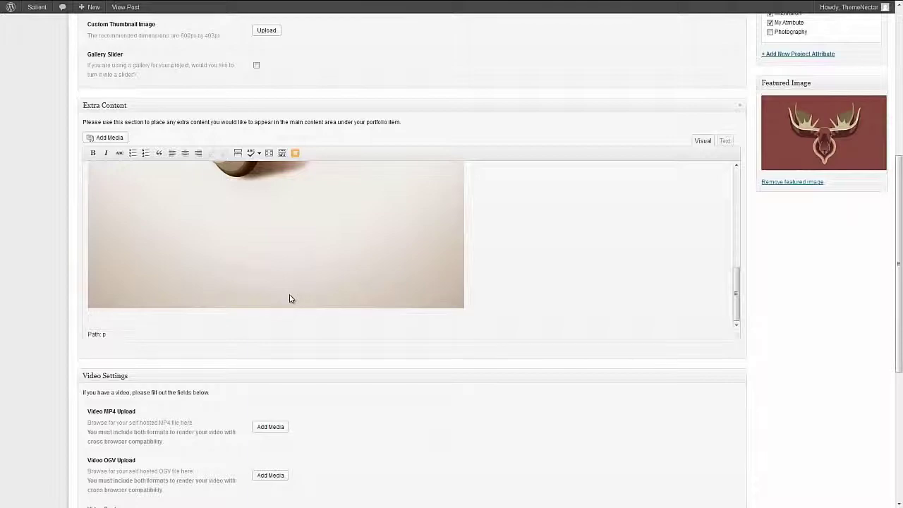
{"action": "left_click", "coordinate": [295, 153]}
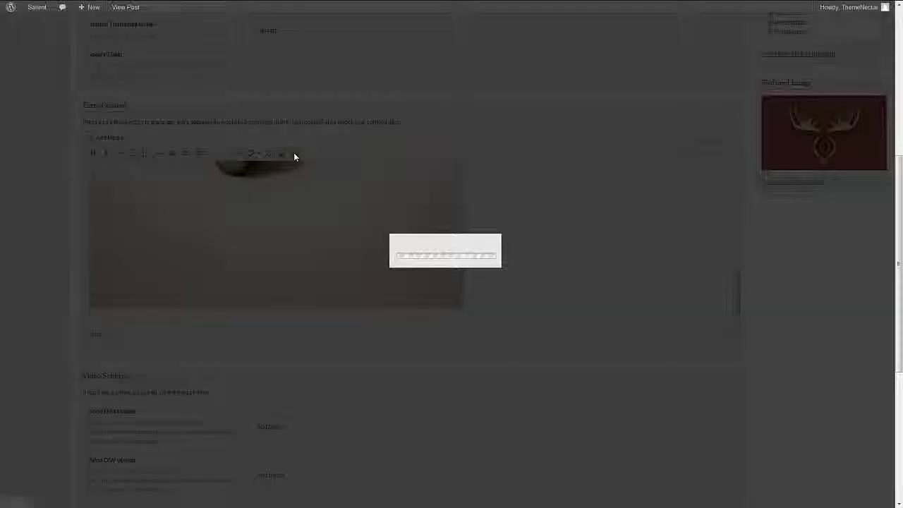
Pick the Bar Graph shortcode with bars Test 1 at 66% and Test 2 at 80%
{"action": "left_click", "coordinate": [440, 133]}
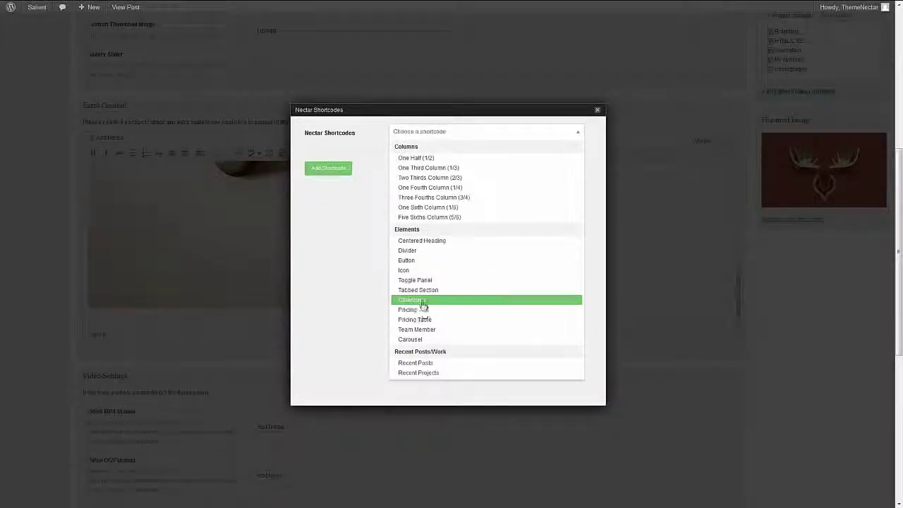
{"action": "left_click", "coordinate": [422, 301]}
{"action": "left_click", "coordinate": [401, 173]}
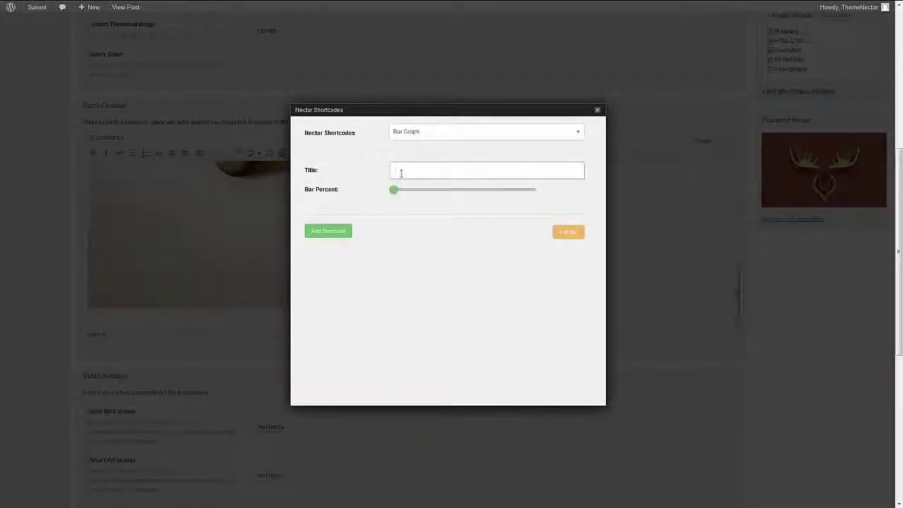
{"action": "type", "text": "Test 1"}
{"action": "left_click_drag", "start_coordinate": [398, 198], "coordinate": [486, 200]}
{"action": "left_click", "coordinate": [568, 231]}
{"action": "left_click", "coordinate": [436, 224]}
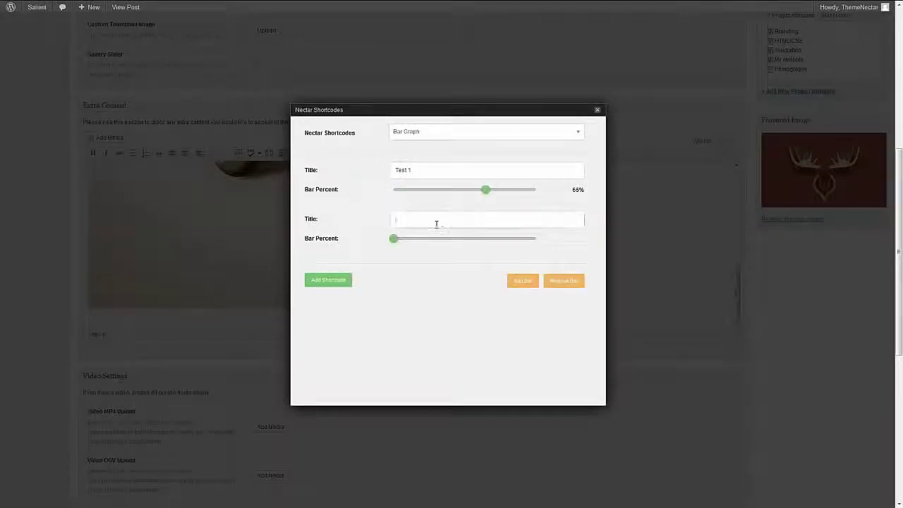
{"action": "type", "text": "Test 2"}
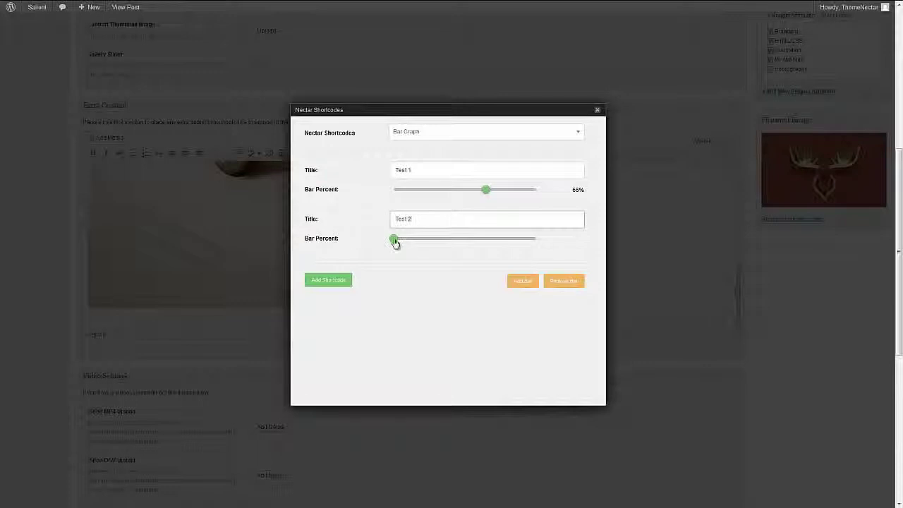
{"action": "left_click_drag", "start_coordinate": [395, 242], "coordinate": [506, 240]}
Add a third bar, Test 3 at 100%, and insert the bar graph shortcode
{"action": "left_click", "coordinate": [523, 282]}
{"action": "left_click", "coordinate": [458, 269]}
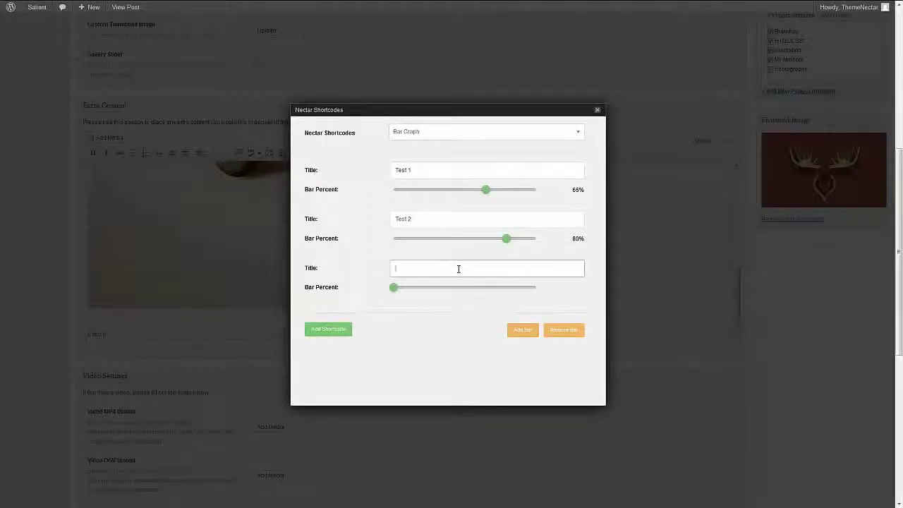
{"action": "type", "text": "Test 3"}
{"action": "left_click_drag", "start_coordinate": [395, 288], "coordinate": [544, 290]}
{"action": "left_click", "coordinate": [329, 330]}
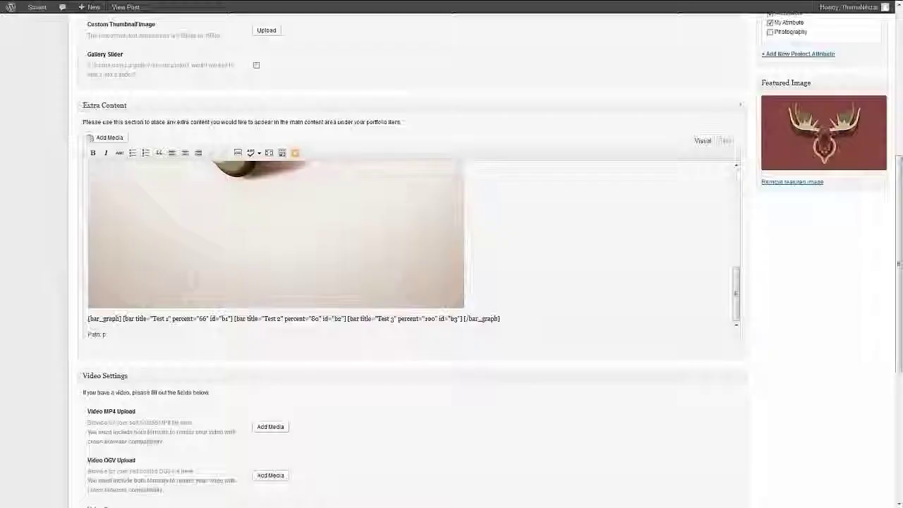
Update the Random title portfolio item to save the new extra content
{"action": "scroll", "coordinate": [688, 306], "scroll_direction": "up", "scroll_amount": 5}
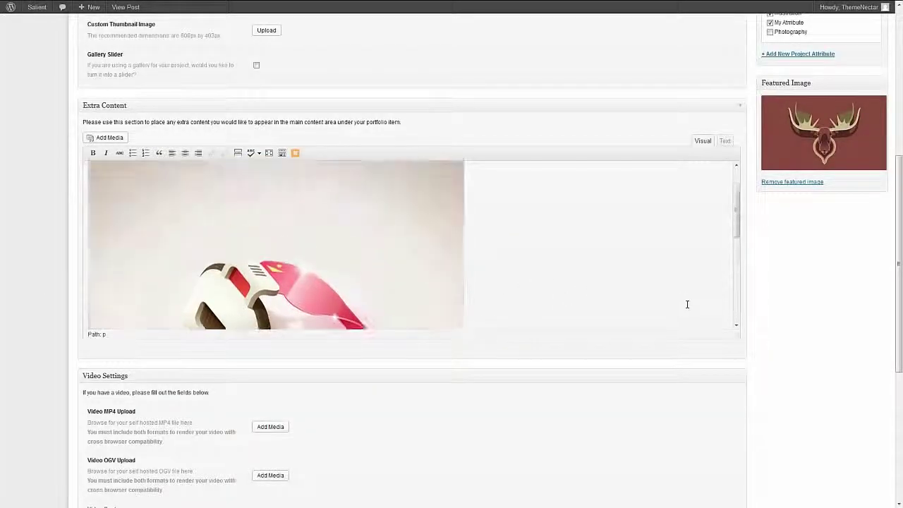
{"action": "middle_click", "coordinate": [846, 374]}
{"action": "scroll", "coordinate": [829, 340], "scroll_direction": "up", "scroll_amount": 5}
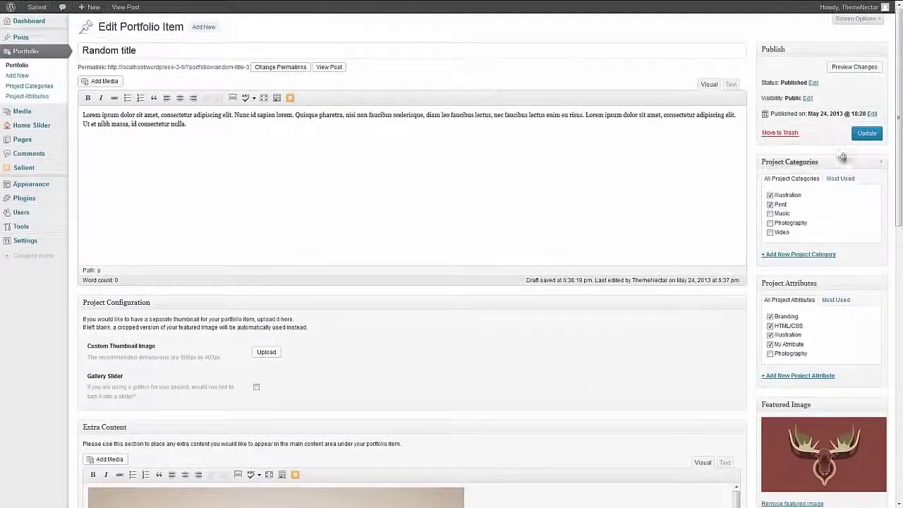
{"action": "left_click", "coordinate": [863, 136]}
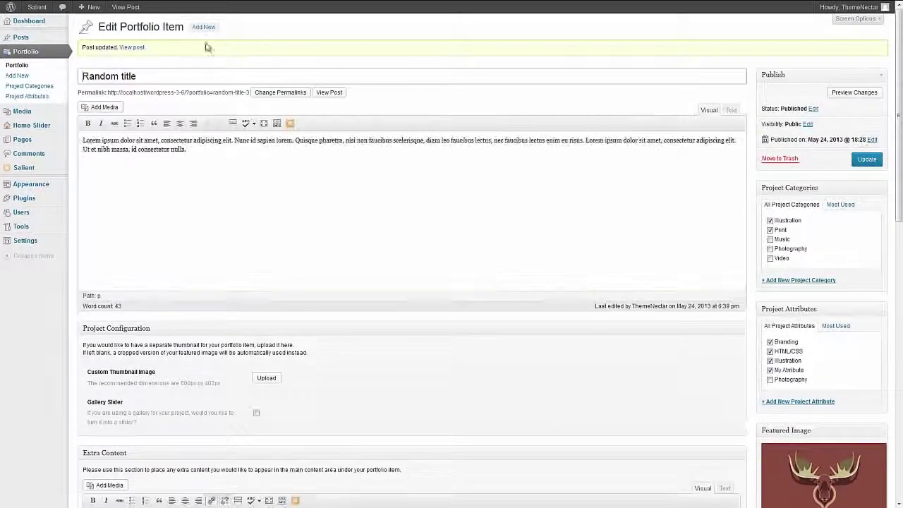
View the live Random title page and scroll past the moose, scouter image and bar graph
{"action": "left_click", "coordinate": [125, 7]}
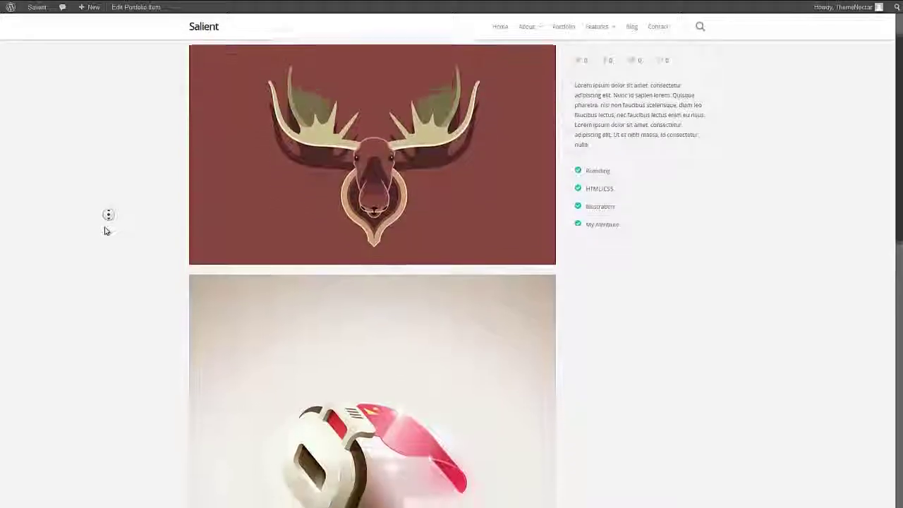
{"action": "scroll", "coordinate": [103, 247], "scroll_direction": "down", "scroll_amount": 3}
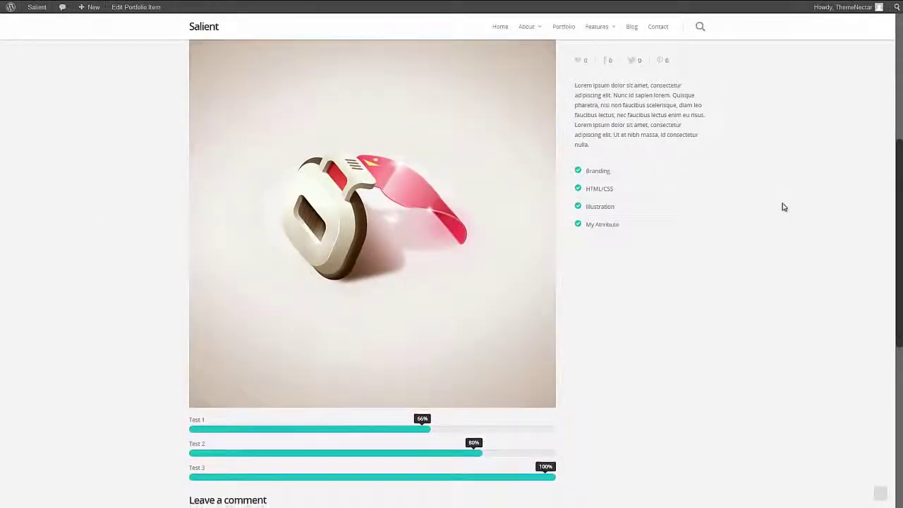
{"action": "middle_click", "coordinate": [784, 210]}
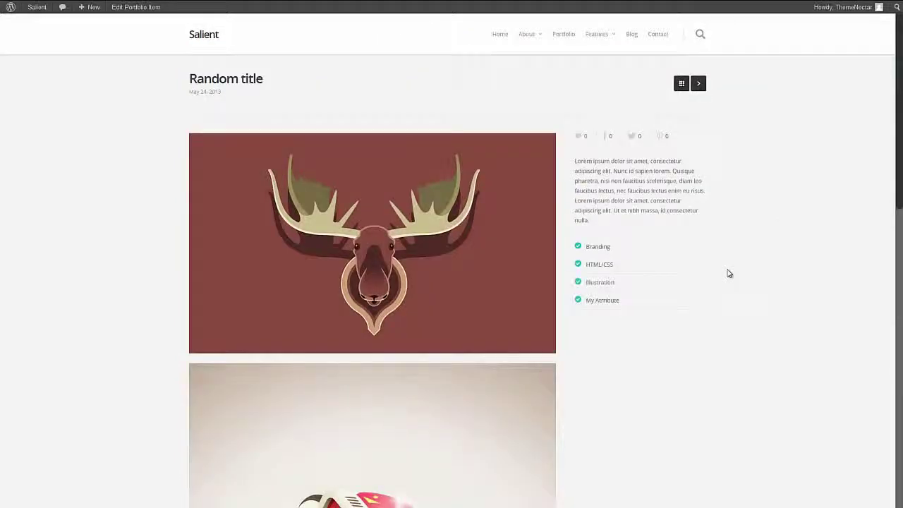